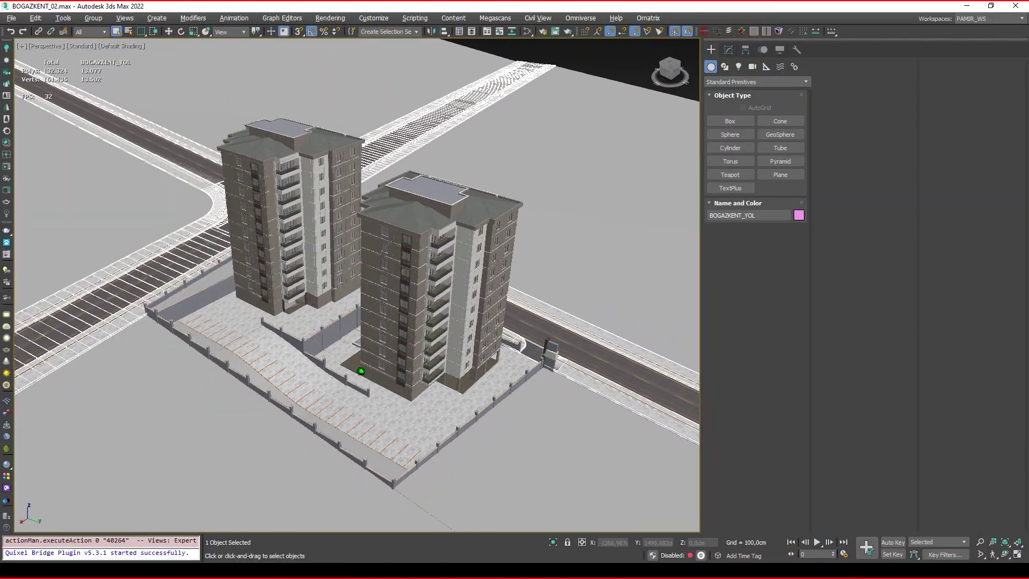
Step: Zoom and pan toward the BOGAZKENT_02 apartment blocks, then switch to the Unreal editor
scroll(376, 372, up, 3)
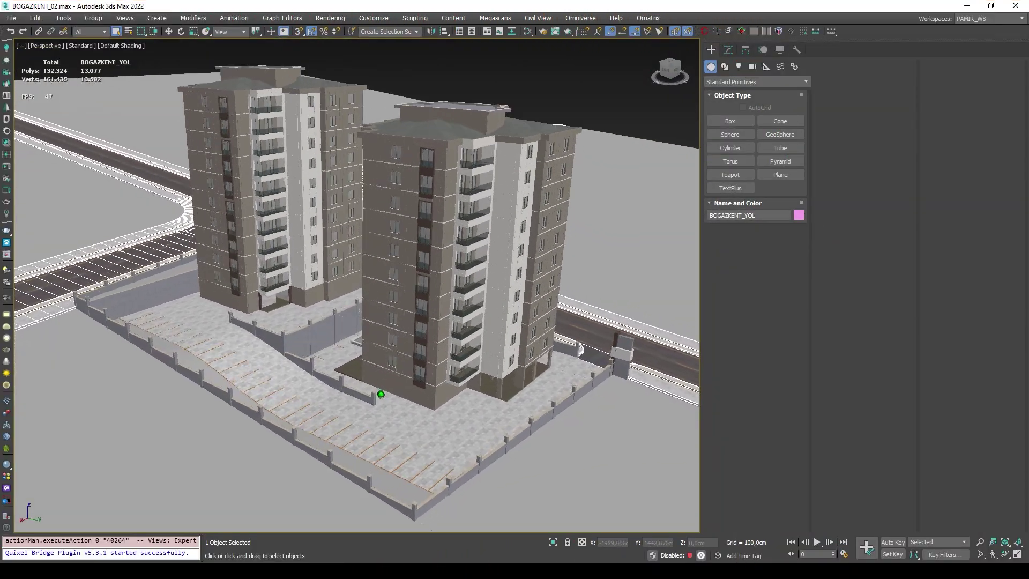
middle_drag(390, 369, 360, 429)
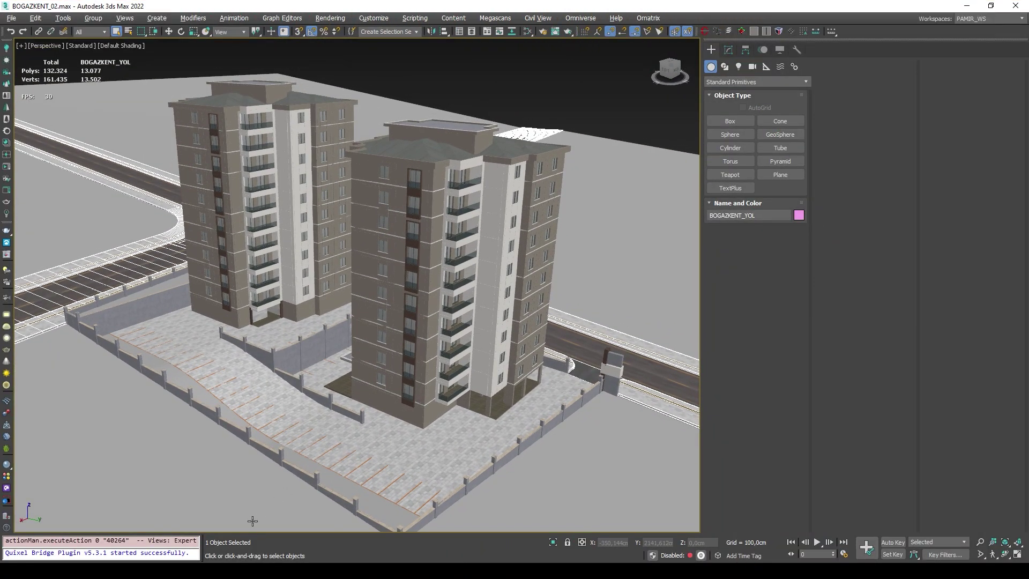
key(alt+Tab)
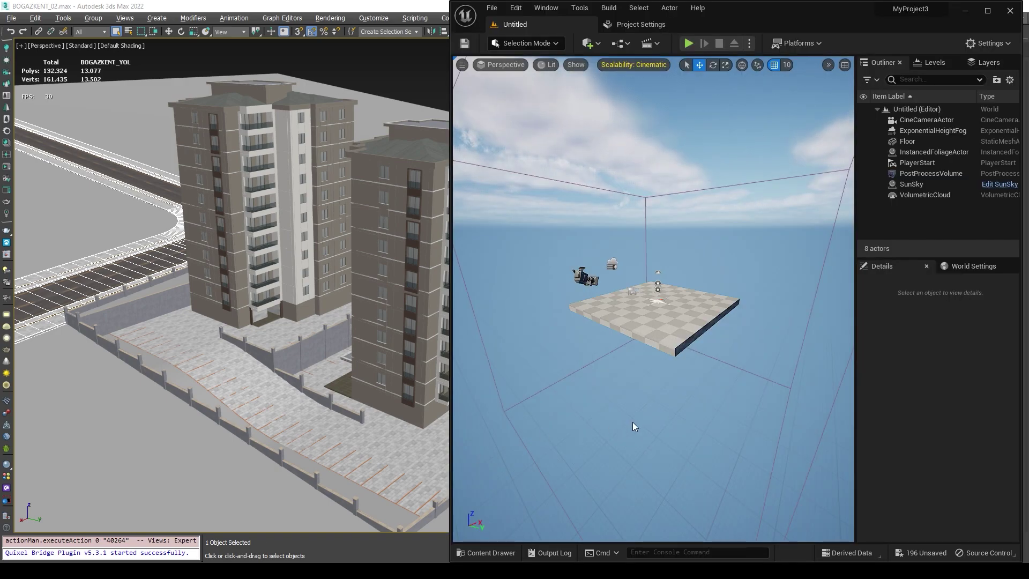
Step: Maximize Unreal and delete the default Floor and CineCameraActor from the level
click(989, 14)
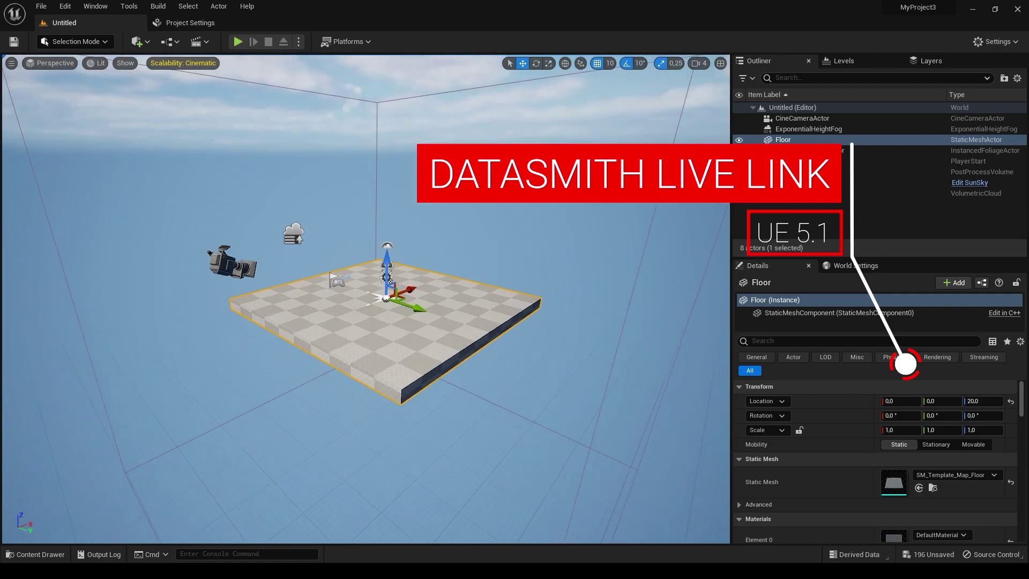
key(Delete)
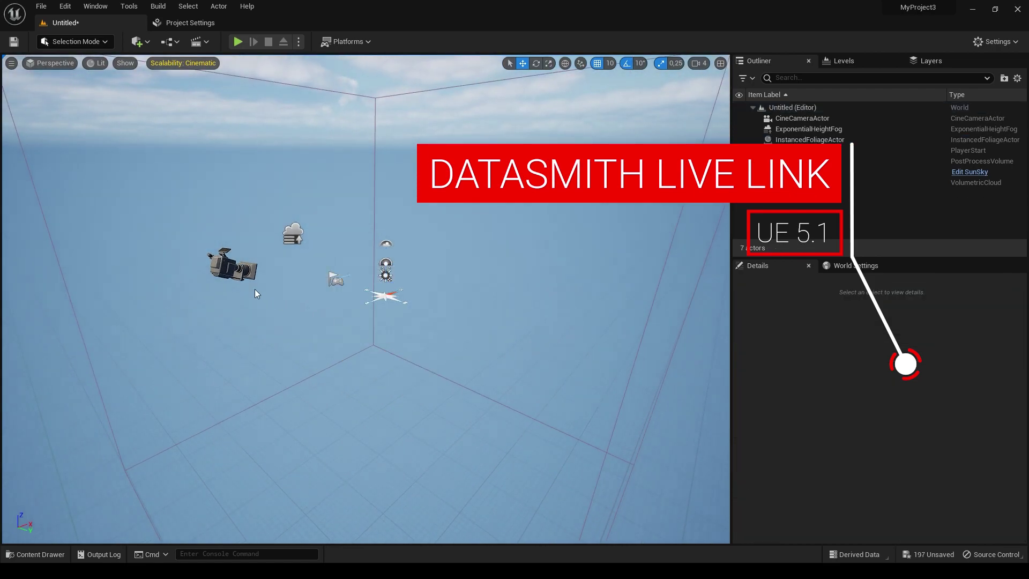
click(244, 268)
key(Delete)
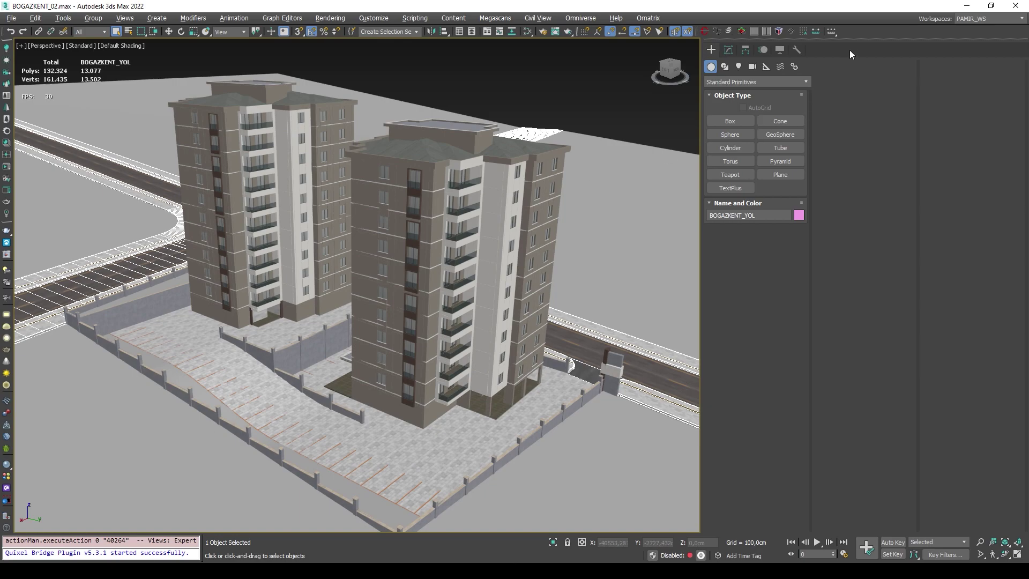
Step: Enable the Ribbon, dock the Datasmith tab and turn on Direct Link Auto Sync
right_click(870, 31)
click(899, 134)
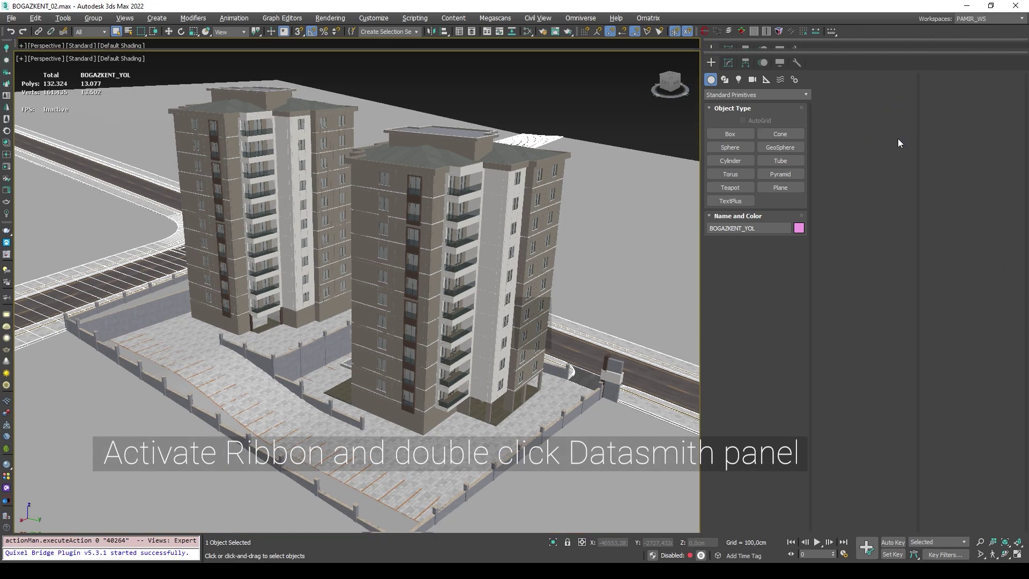
double_click(282, 43)
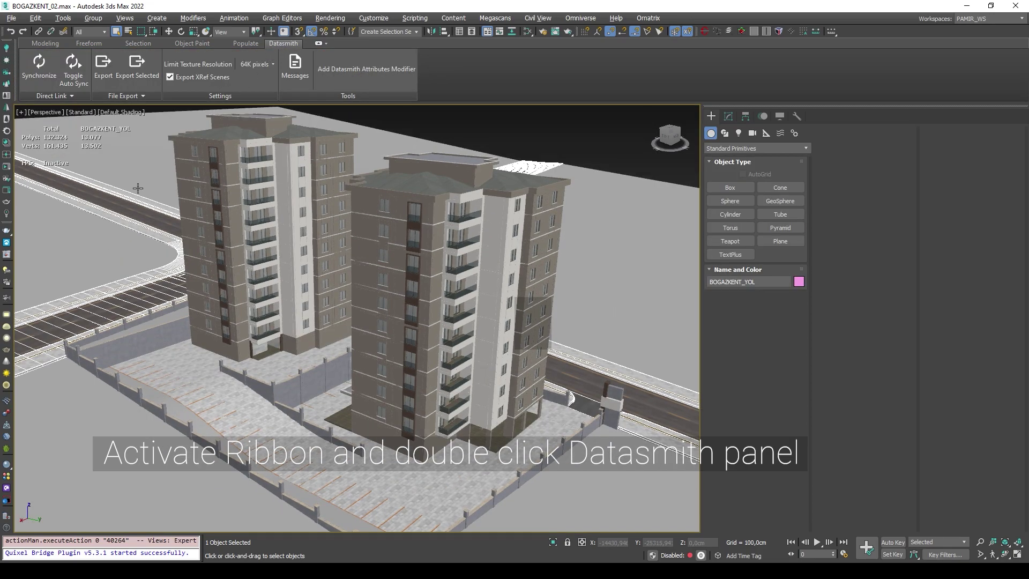
click(77, 82)
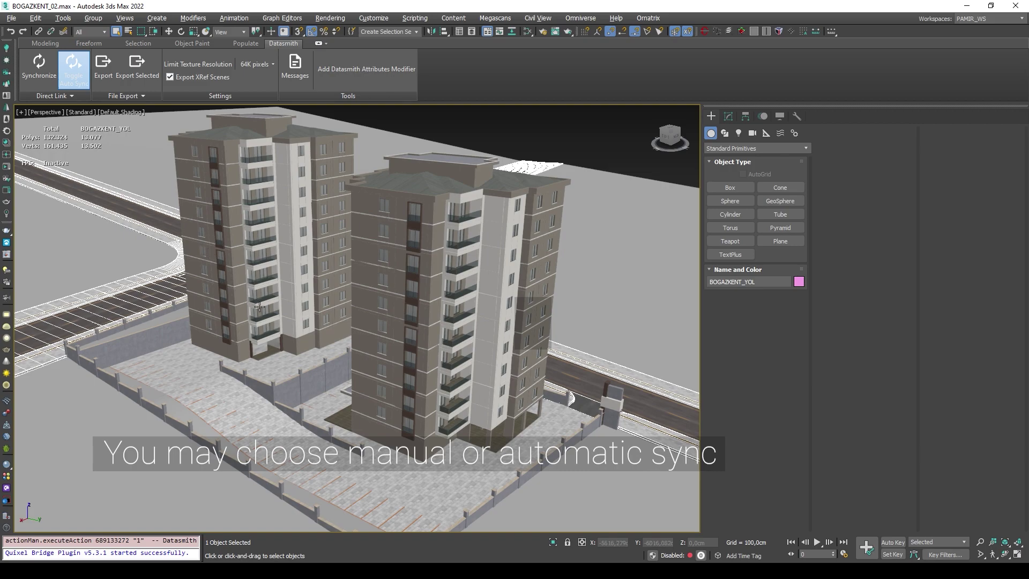
alt+middle_drag(319, 324, 293, 323)
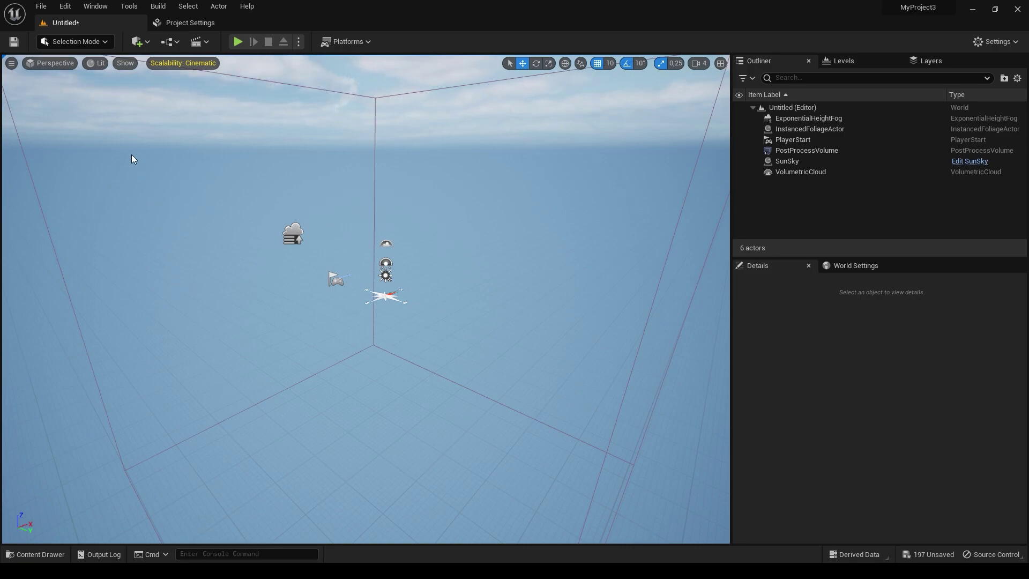
Step: Direct Link import the 3dsmax BOGAZKENT_02_max source into the Content folder
click(148, 41)
mouse_move(179, 131)
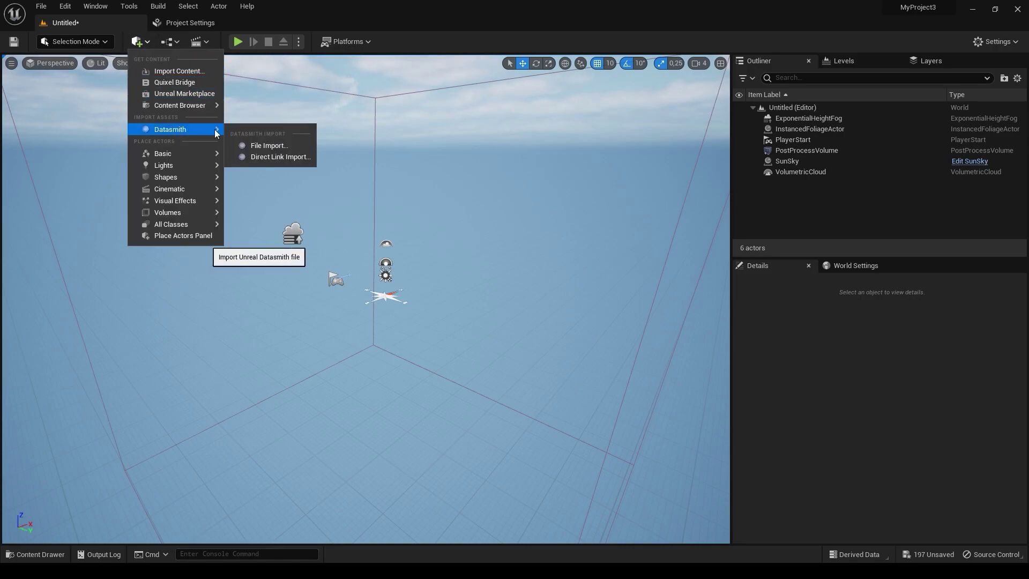
click(282, 156)
click(421, 258)
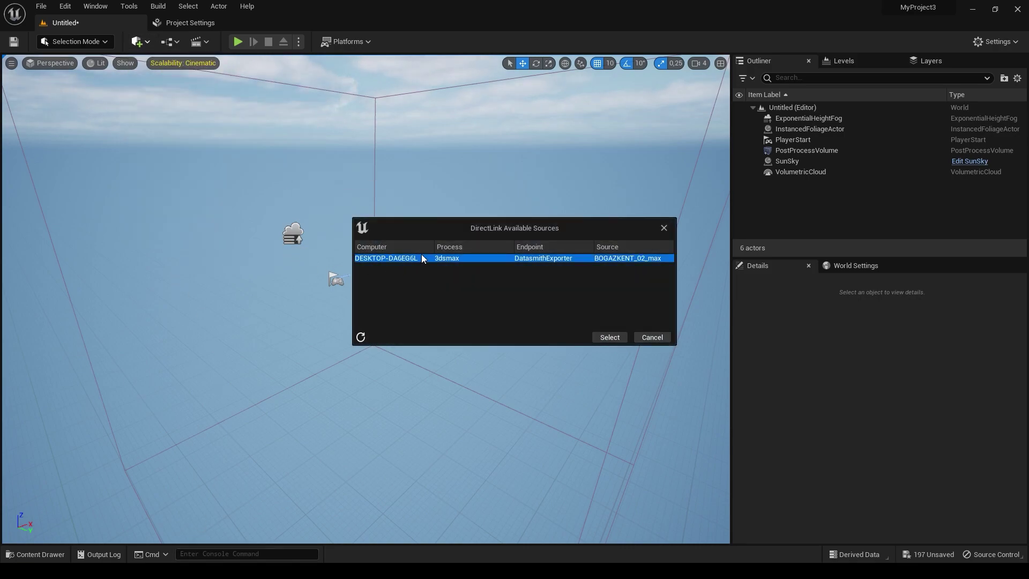
click(609, 337)
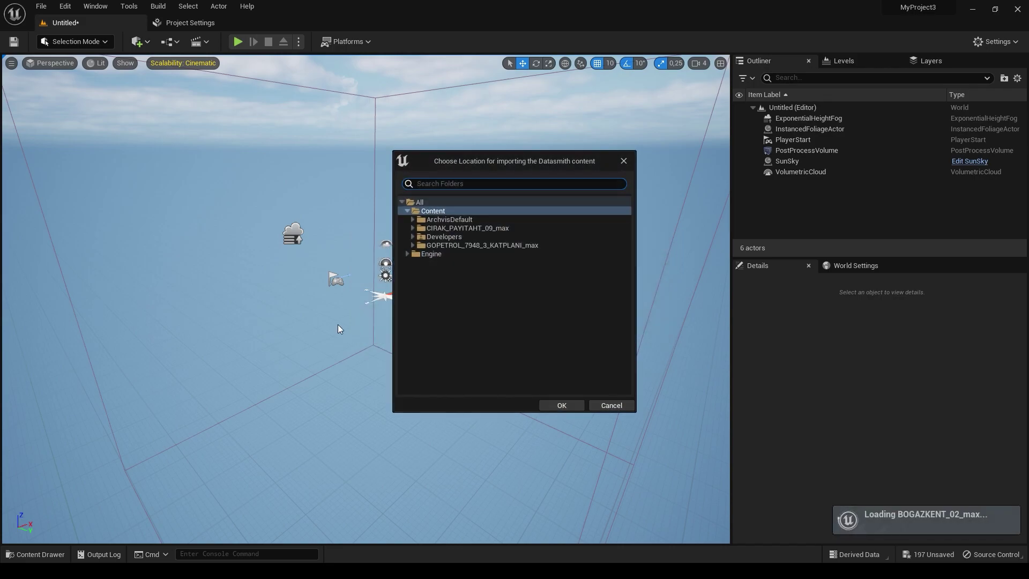
click(581, 403)
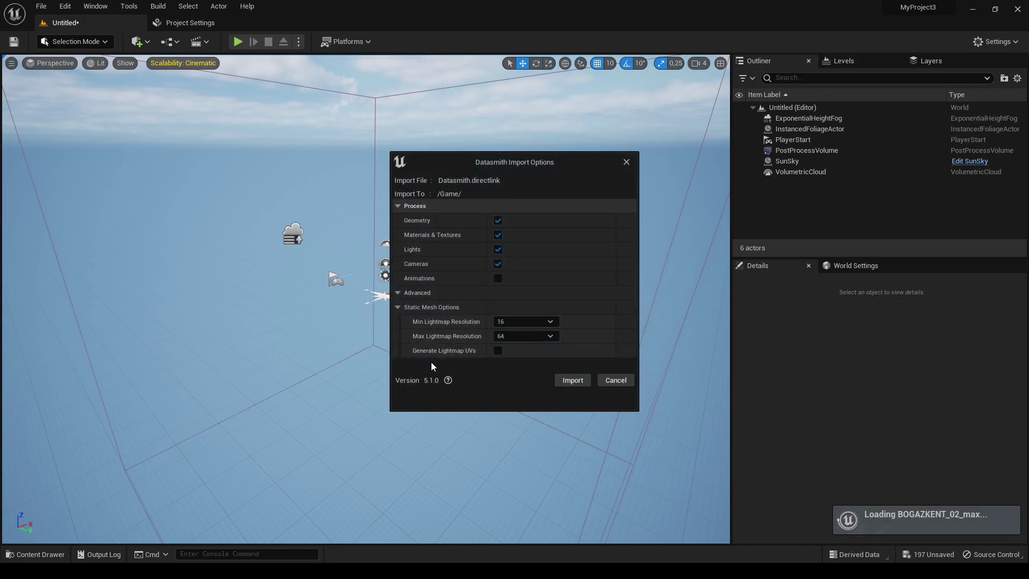
click(580, 380)
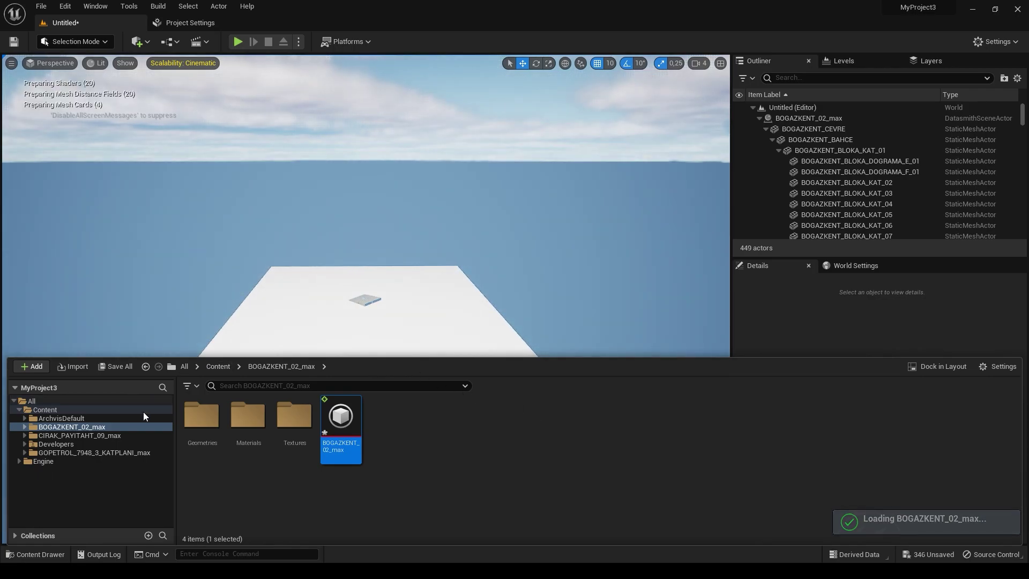
Step: Save all imported assets and save the level under the name Untitled3
click(120, 366)
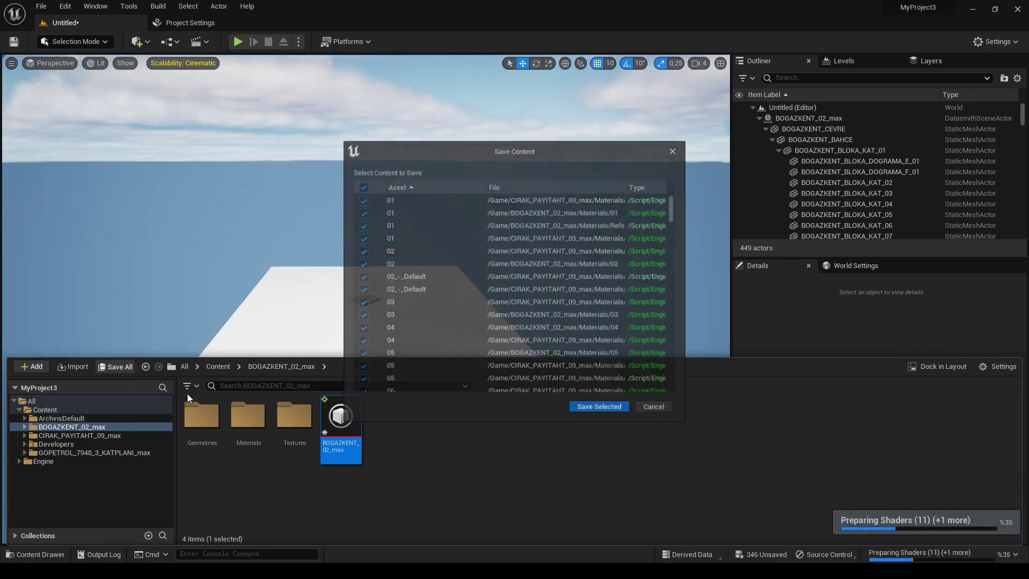
click(596, 409)
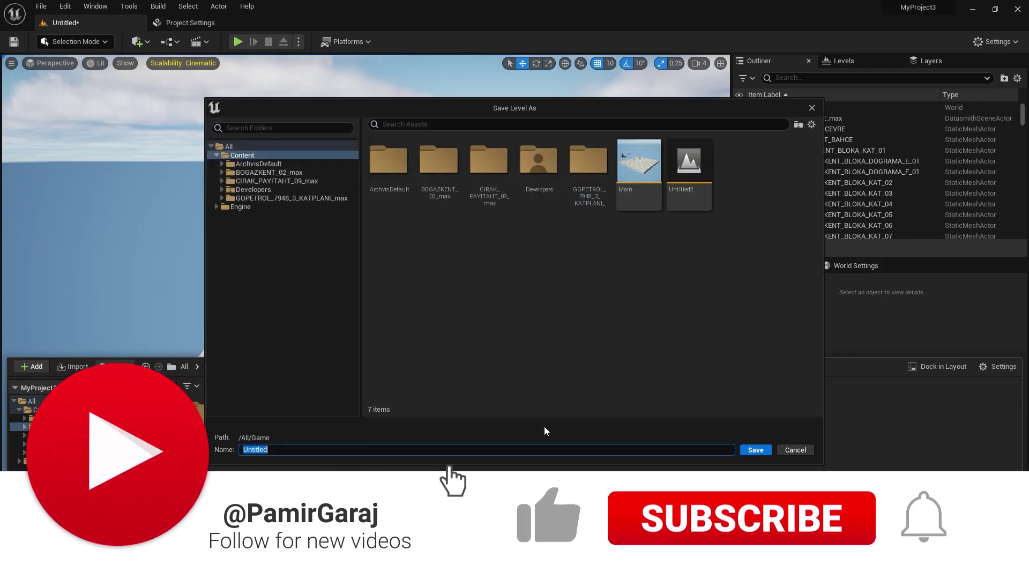
click(504, 451)
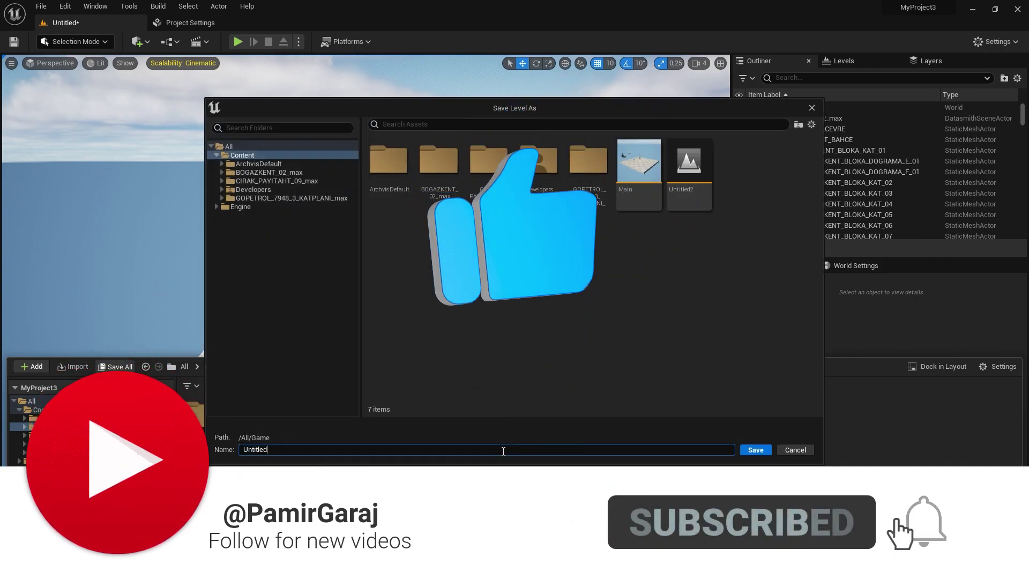
text(3)
click(756, 452)
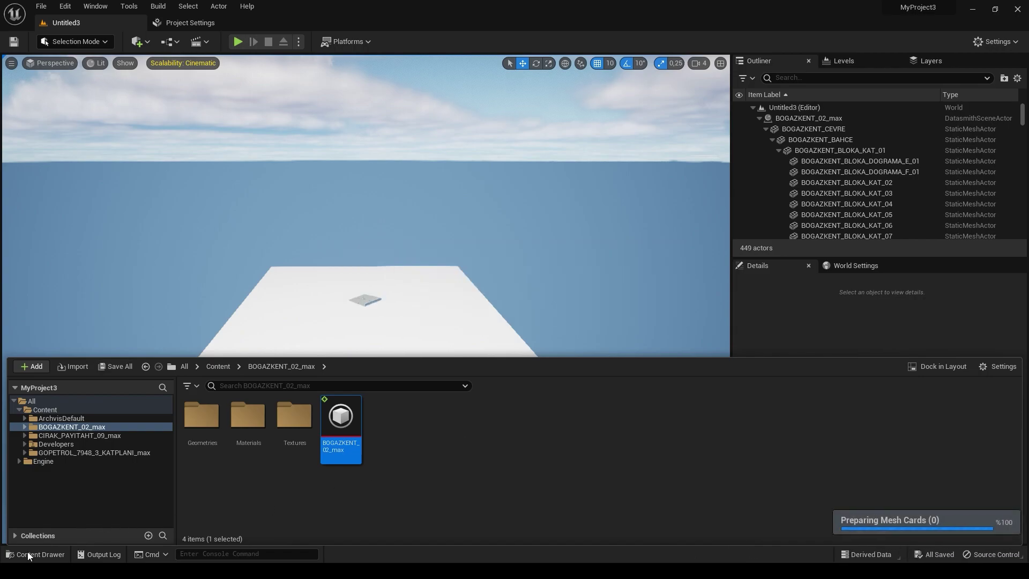
Step: Hide the Content Drawer and frame the BOGAZKENT_CEVRE terrain in the viewport
key(ctrl+space)
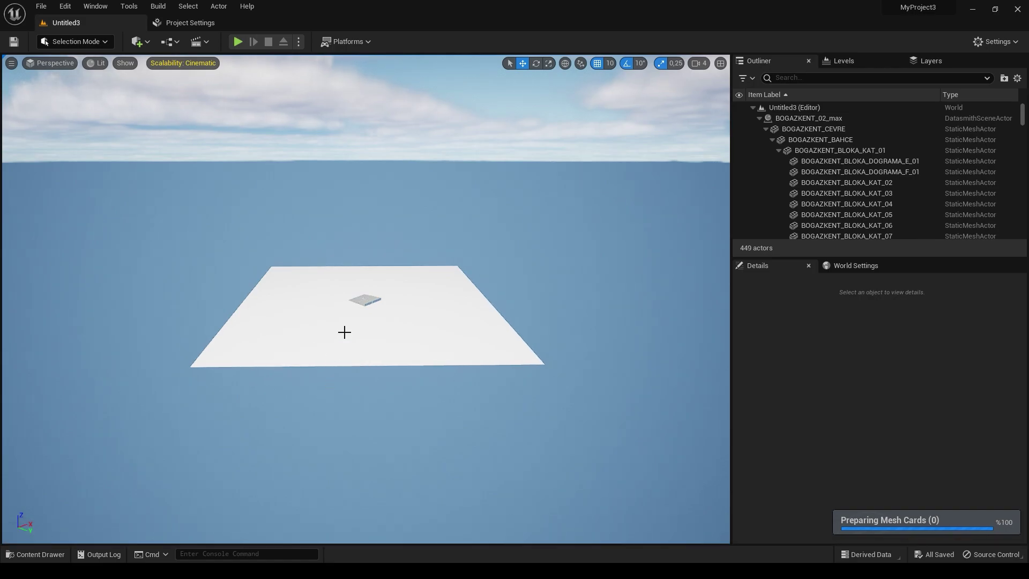
right_drag(344, 332, 344, 337)
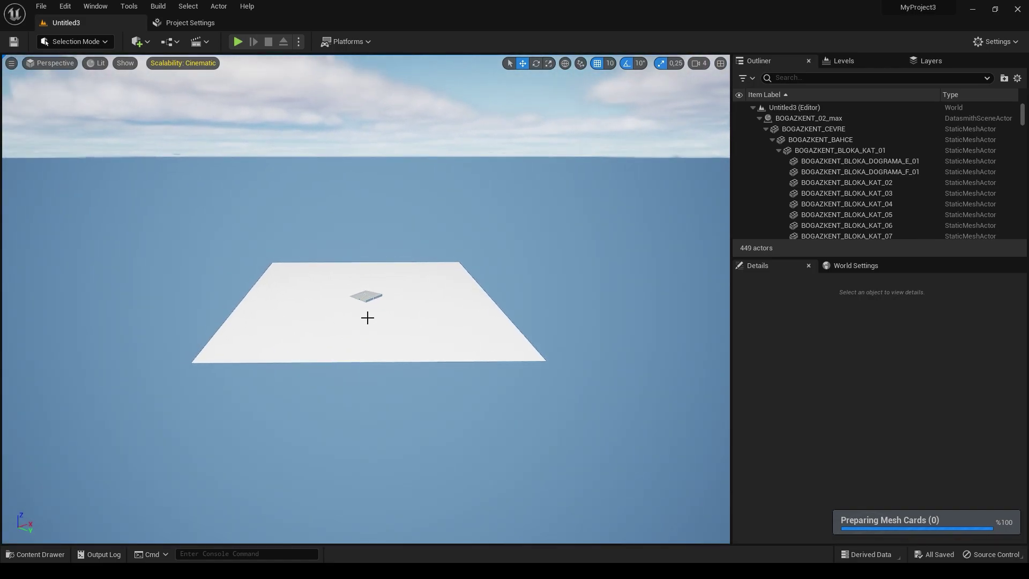
click(376, 295)
key(f)
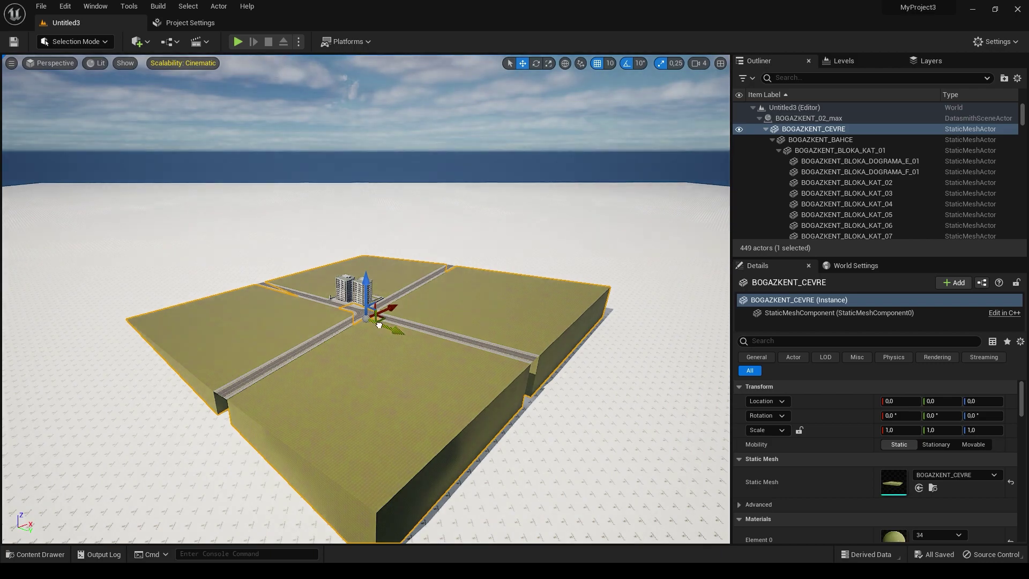
scroll(366, 301, up, 3)
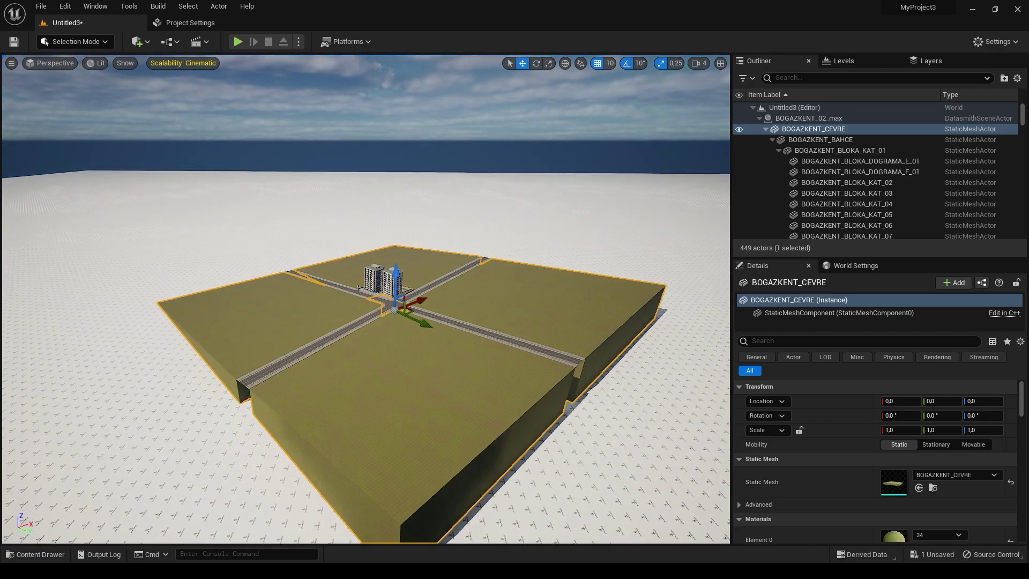
alt+drag(366, 300, 345, 300)
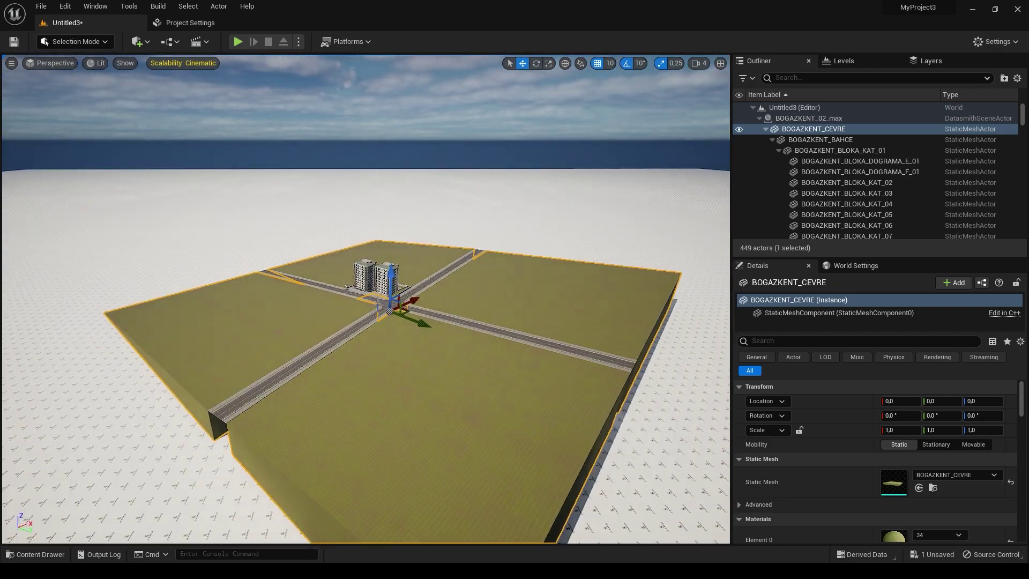
Step: Frame window BOGAZKENT_DOGRAMA_A_10, pull back to both towers, and restore the editor window
click(376, 306)
key(f)
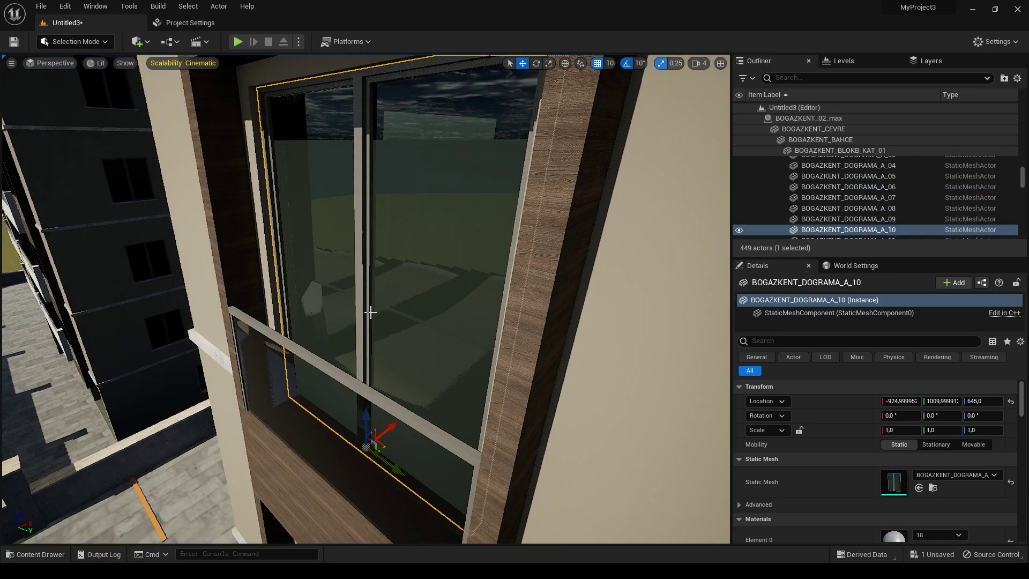
alt+drag(376, 306, 343, 306)
mouse_move(455, 322)
alt+mouse_down()
mouse_move(472, 343)
mouse_move(445, 321)
mouse_move(424, 321)
alt+mouse_up()
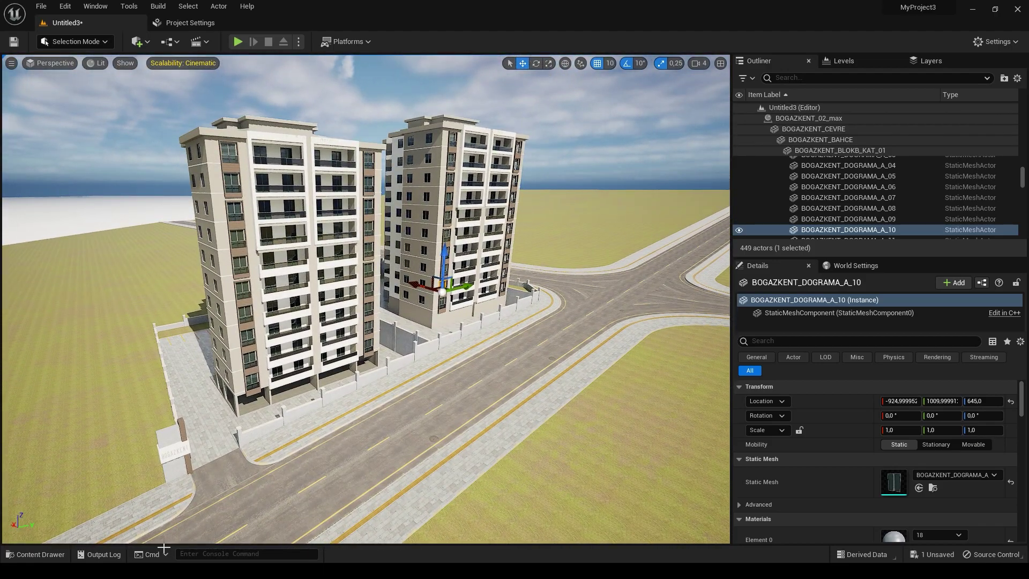
mouse_move(149, 571)
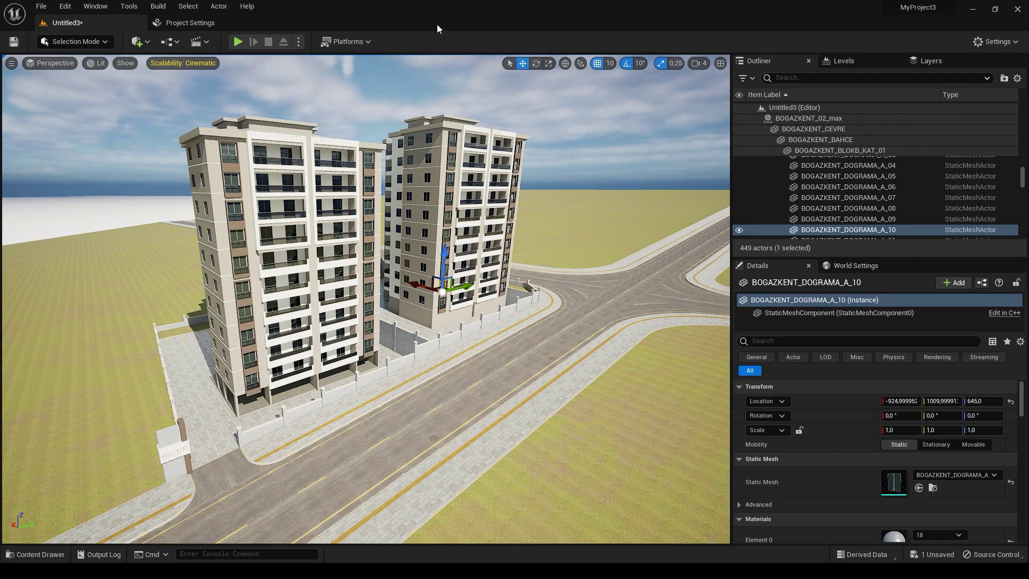
mouse_move(586, 7)
mouse_down()
mouse_move(649, 54)
mouse_move(692, 60)
mouse_up()
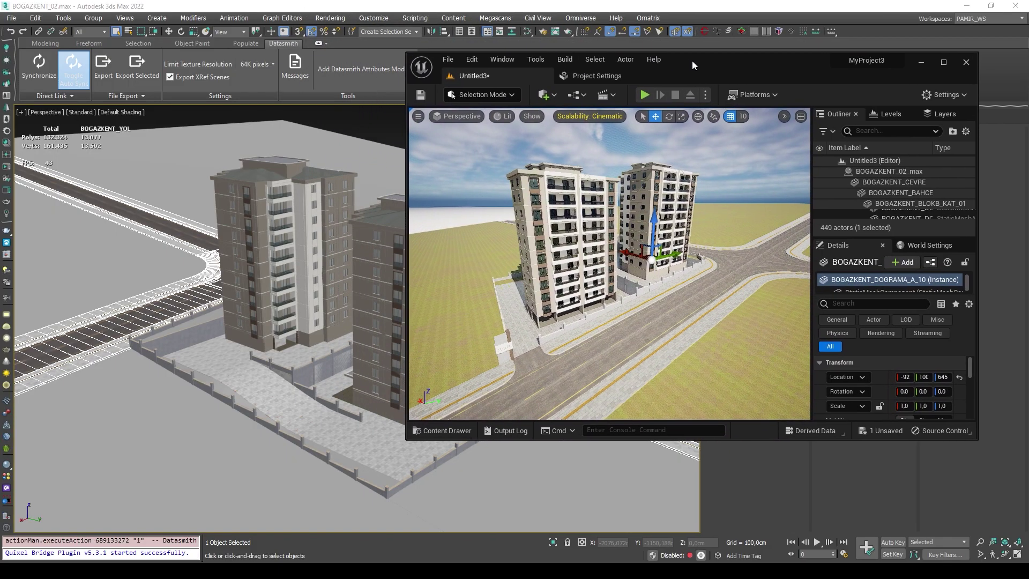
Step: Restore 3ds Max and fit it at full height along the left screen edge
double_click(872, 8)
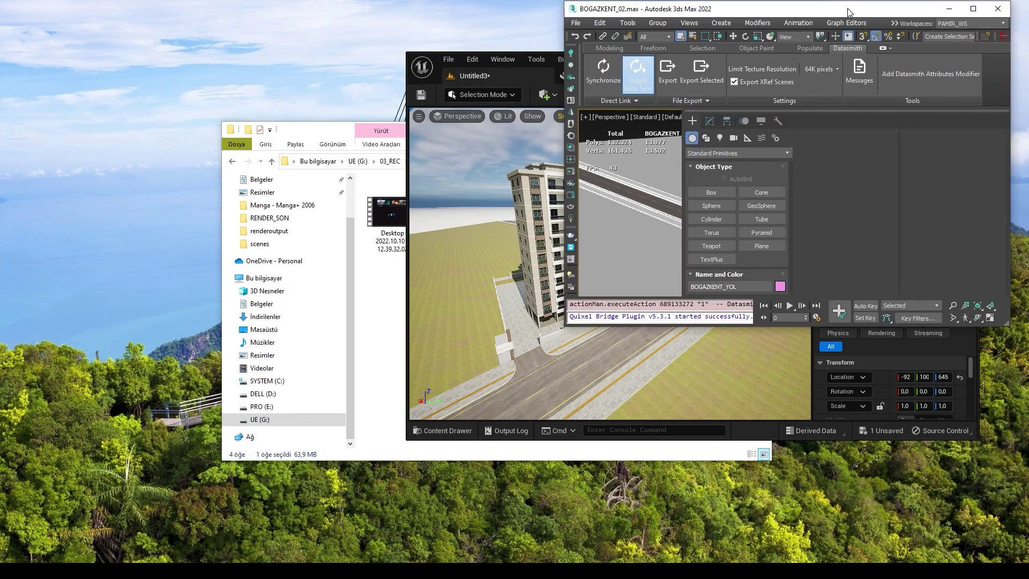
drag(778, 14, 259, 85)
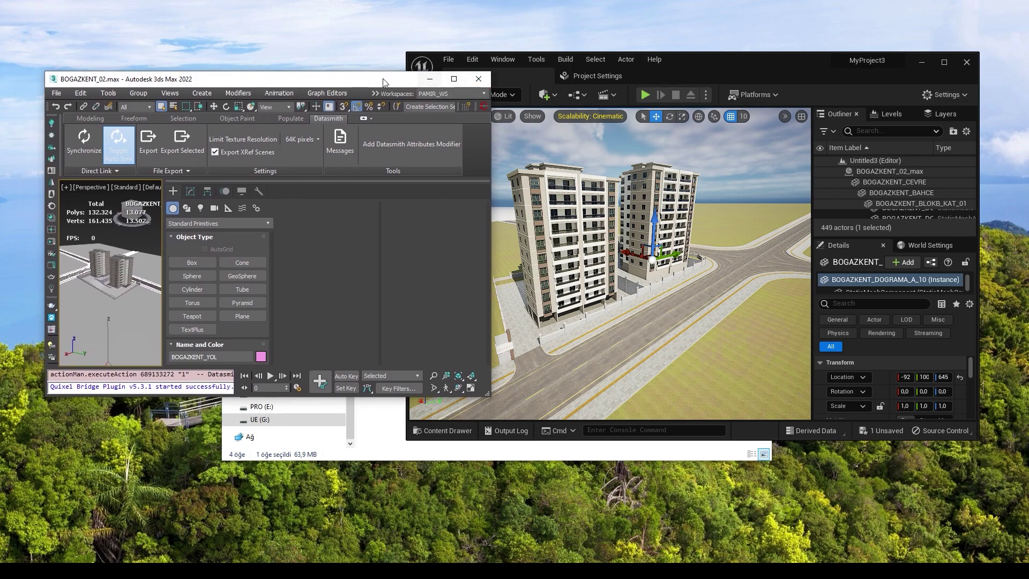
drag(368, 73, 368, 1)
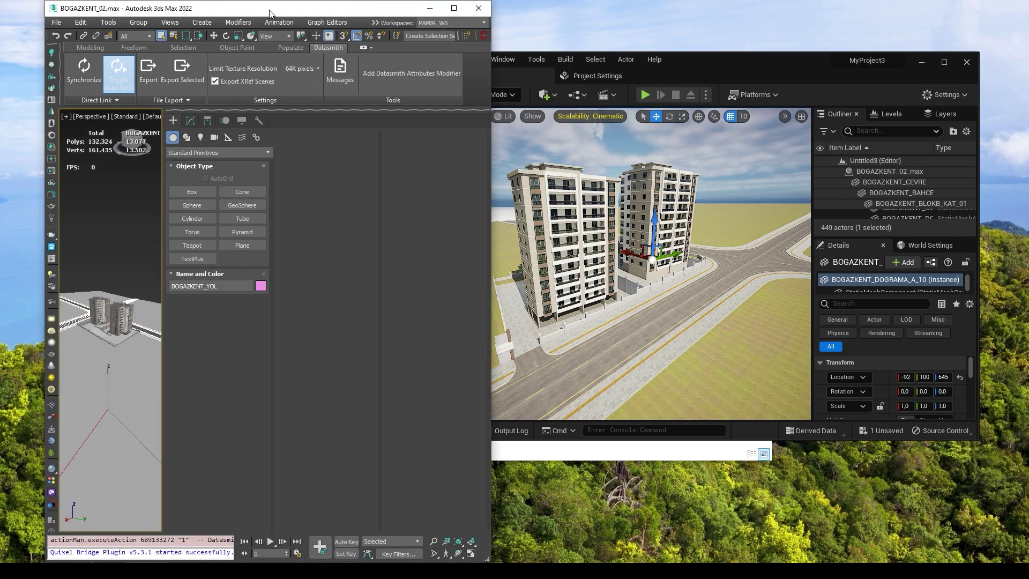
drag(268, 12, 224, 12)
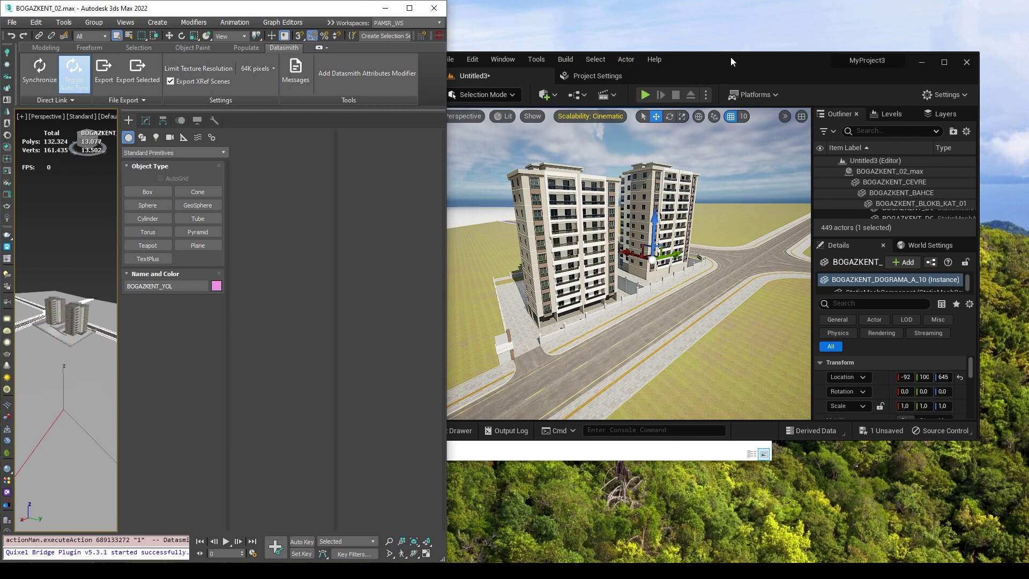
Step: Place Unreal full height on the right, go immersive, and toggle 3ds Max Expert Mode
drag(734, 60, 780, 61)
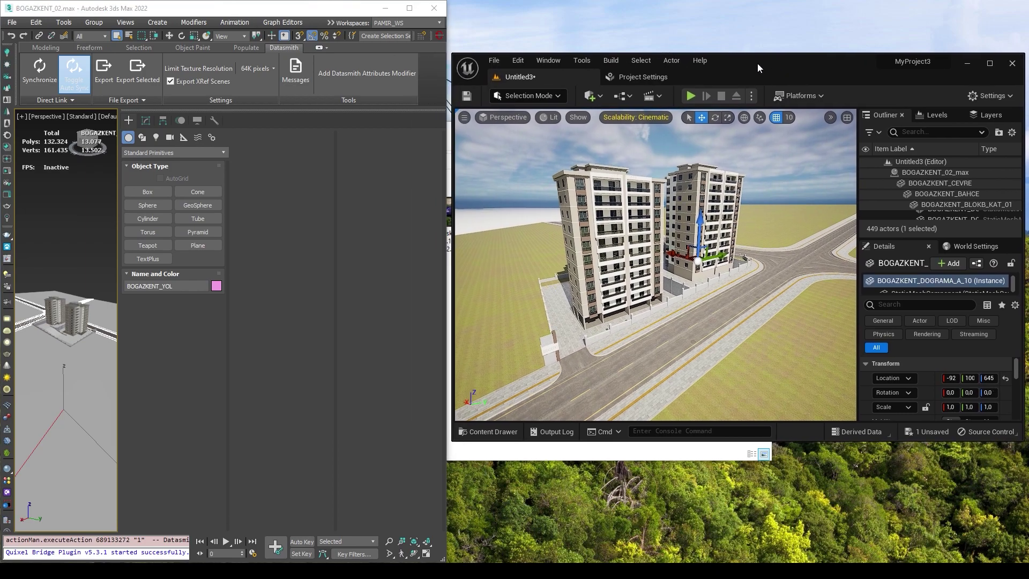
drag(453, 185, 469, 184)
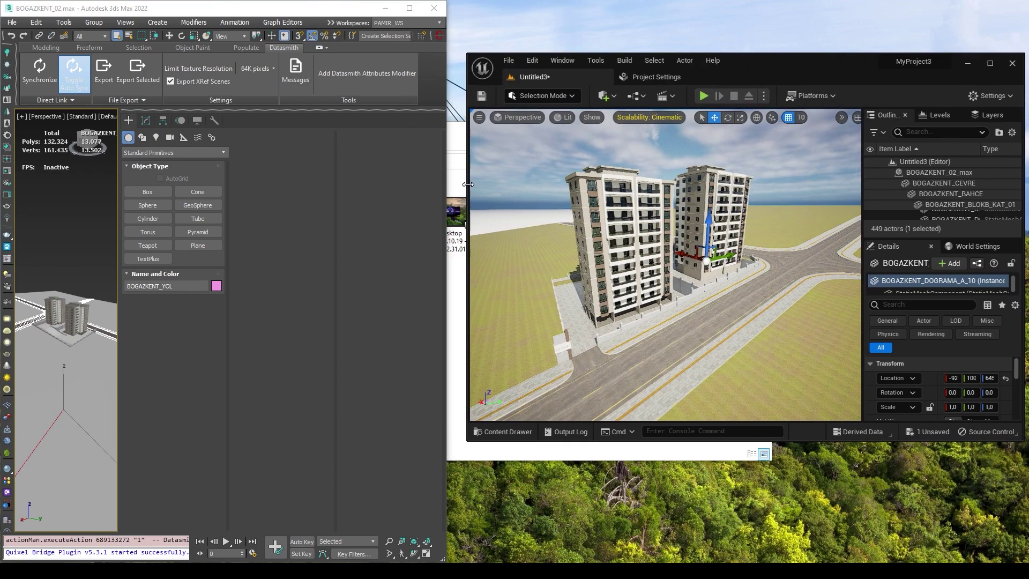
double_click(836, 55)
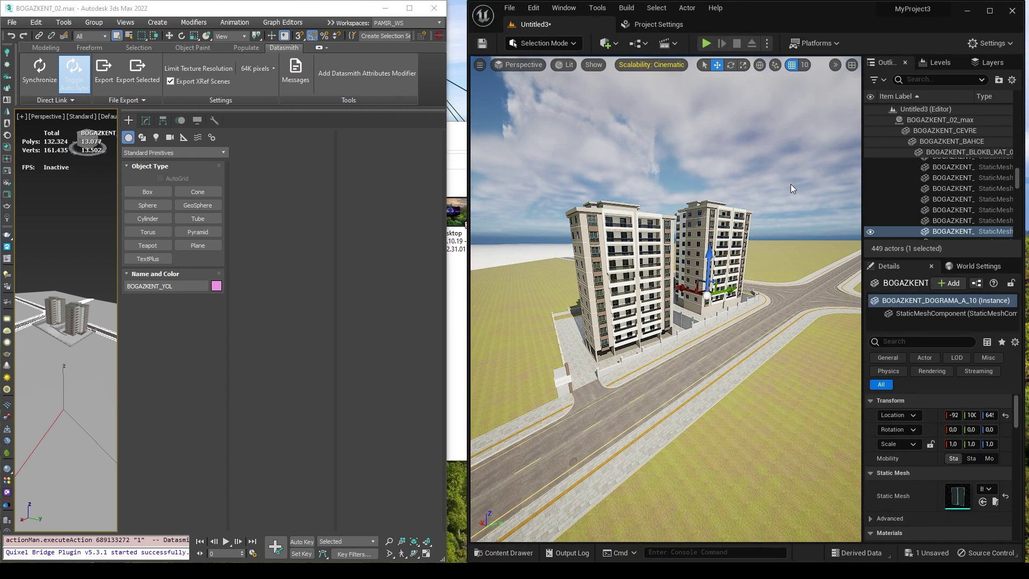
key(F11)
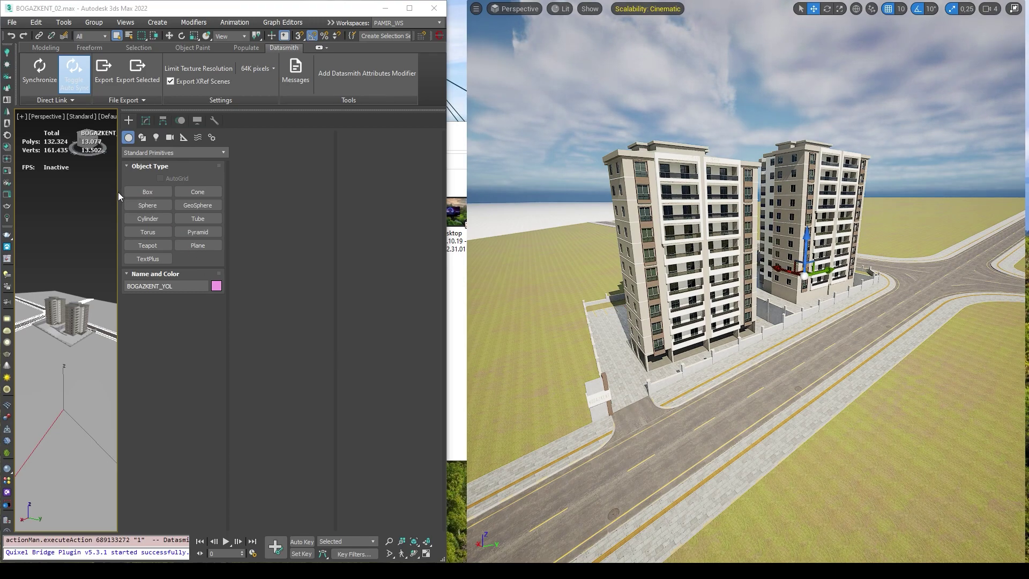
mouse_move(118, 192)
mouse_down()
mouse_move(132, 202)
mouse_move(120, 204)
mouse_up()
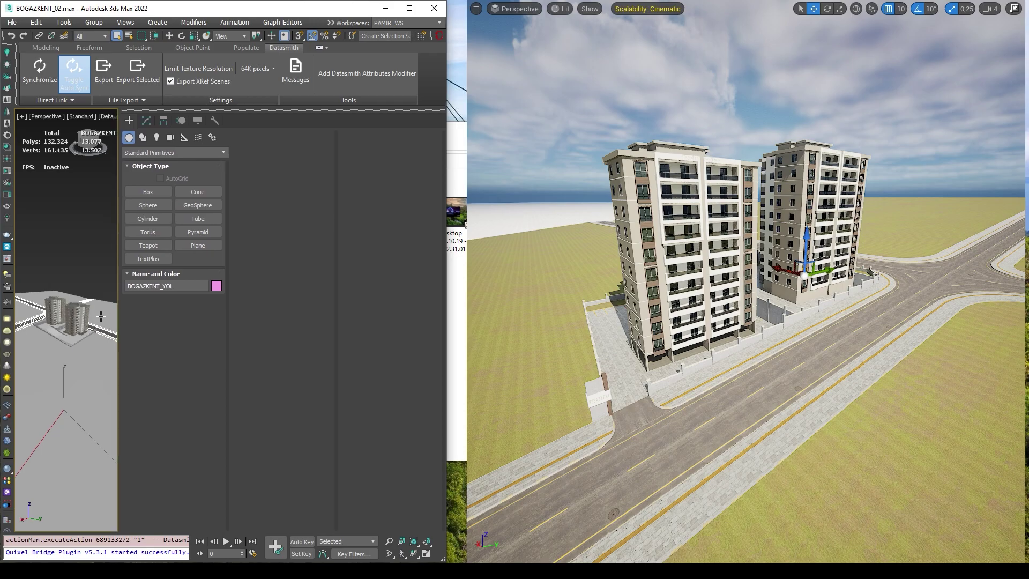
key(ctrl+x)
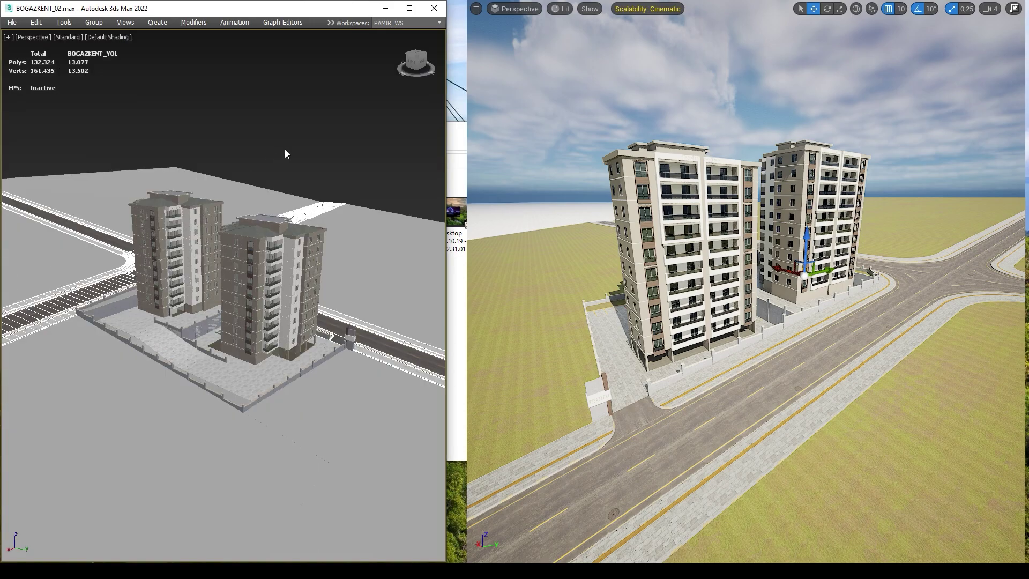
Step: Select the road surface and exit its Editable Poly Polygon sub-object mode
right_click(237, 301)
click(207, 317)
scroll(250, 328, up, 2)
scroll(250, 327, up, 3)
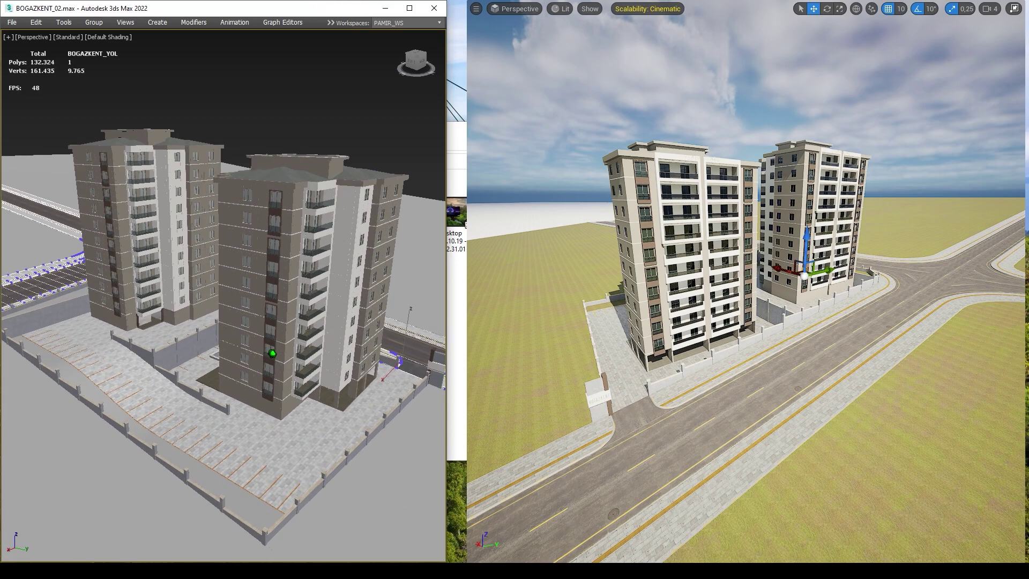
mouse_move(250, 327)
alt+middle_down()
mouse_move(237, 337)
mouse_move(239, 317)
alt+middle_up()
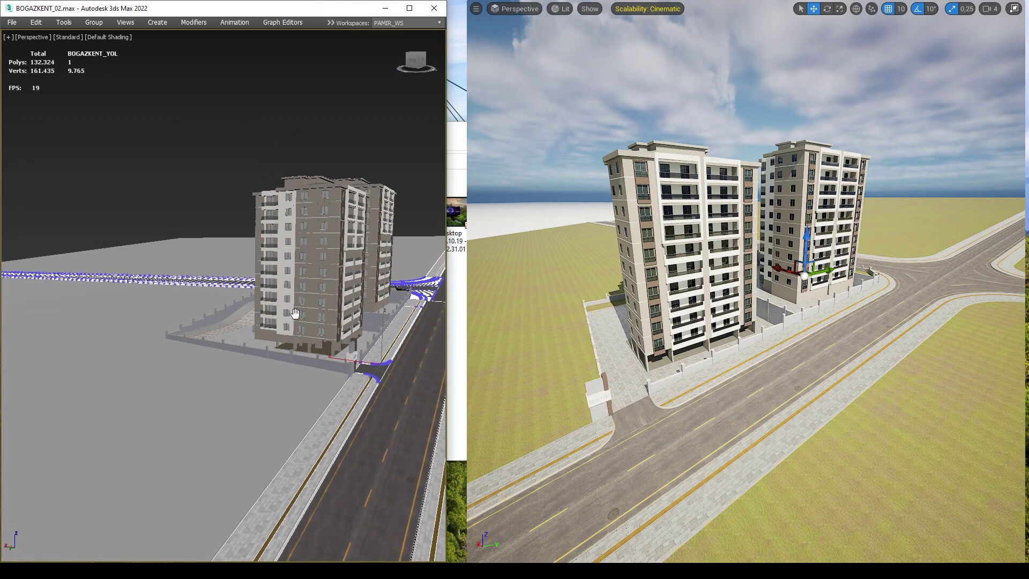
scroll(325, 354, up, 2)
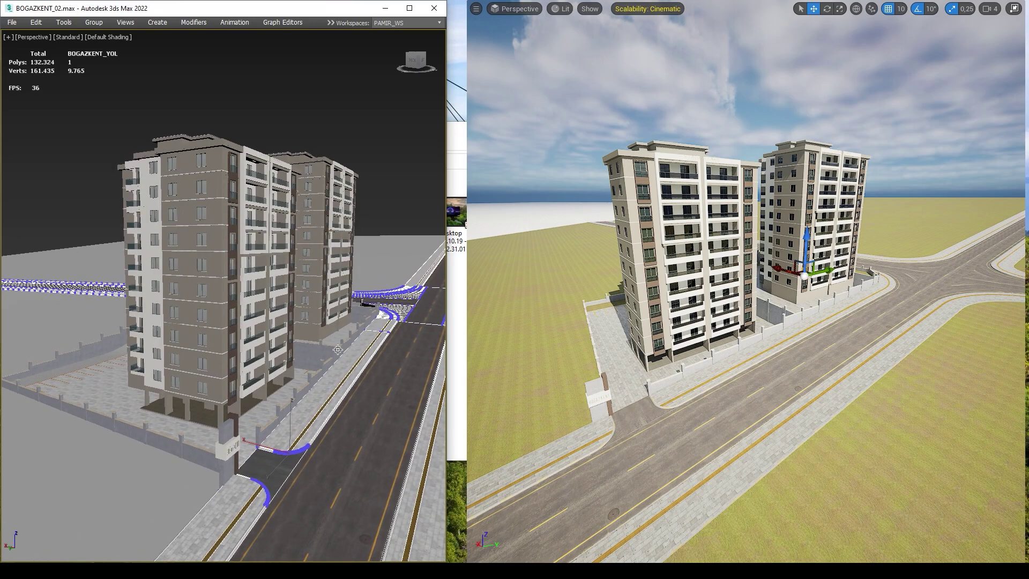
scroll(316, 355, up, 2)
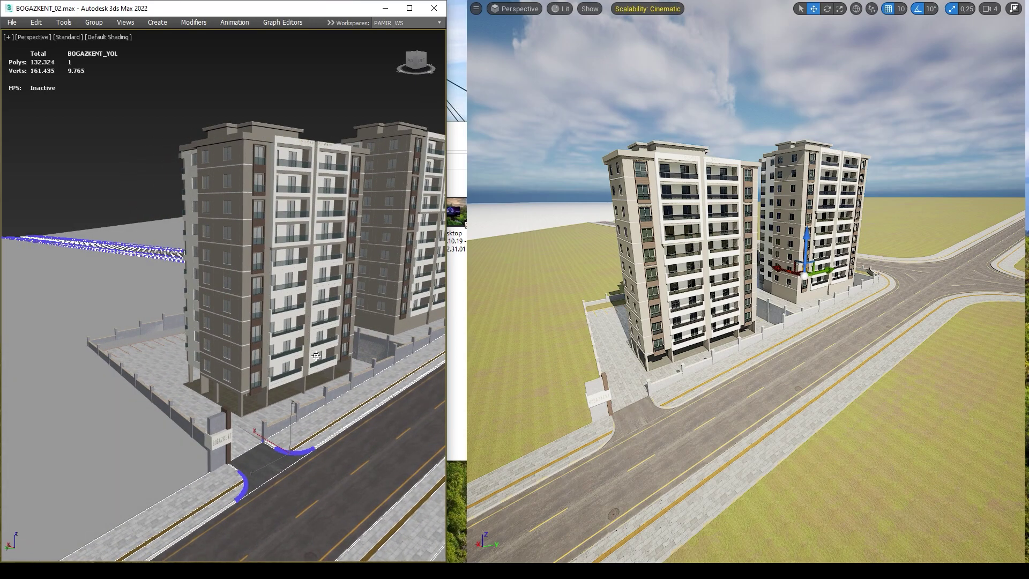
key(ctrl+x)
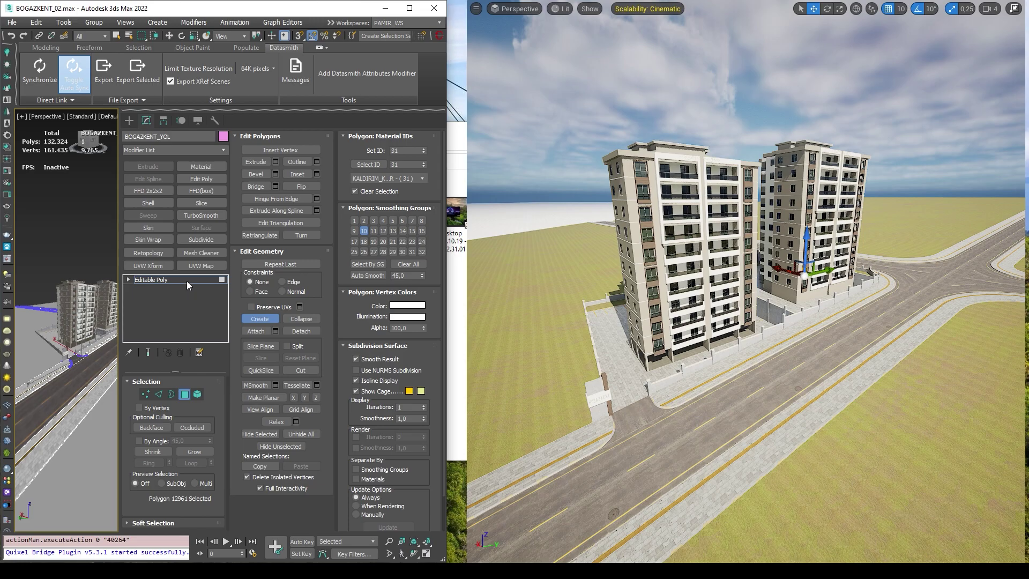
click(187, 281)
key(ctrl+x)
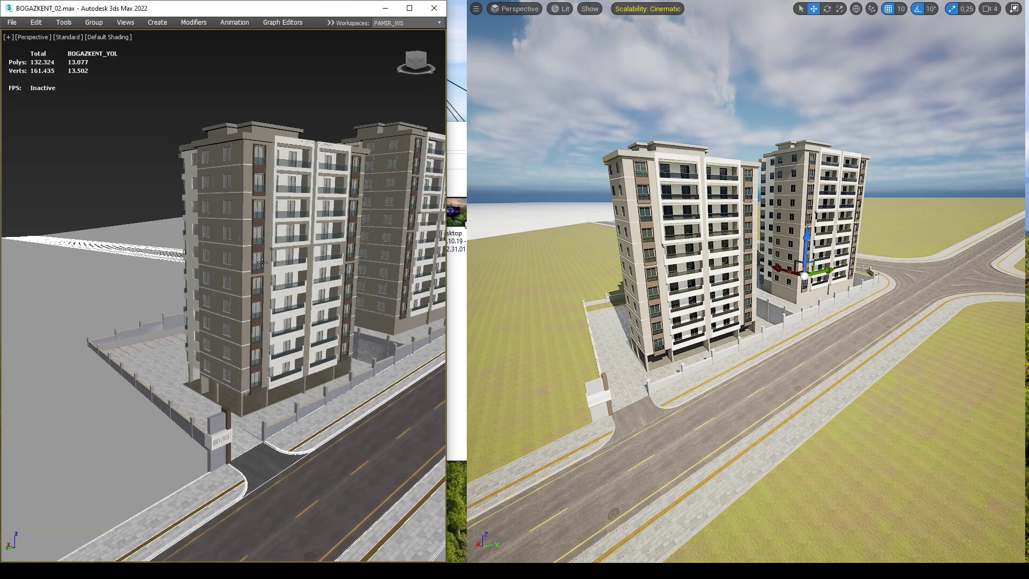
Step: Select window frame BOGAZKENT_DOGRAMA_A_140 and zoom in close on the building facade
click(291, 253)
right_click(325, 297)
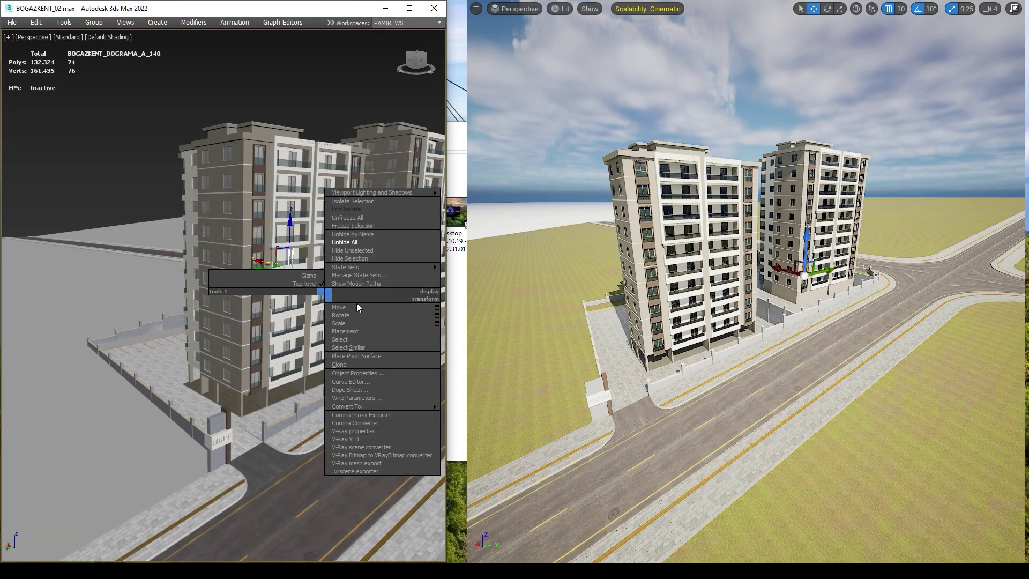
mouse_move(279, 326)
alt+middle_down()
mouse_move(343, 327)
mouse_move(311, 322)
mouse_move(319, 305)
mouse_move(246, 329)
mouse_move(291, 337)
mouse_move(45, 290)
alt+middle_up()
scroll(320, 305, up, 3)
scroll(268, 332, up, 5)
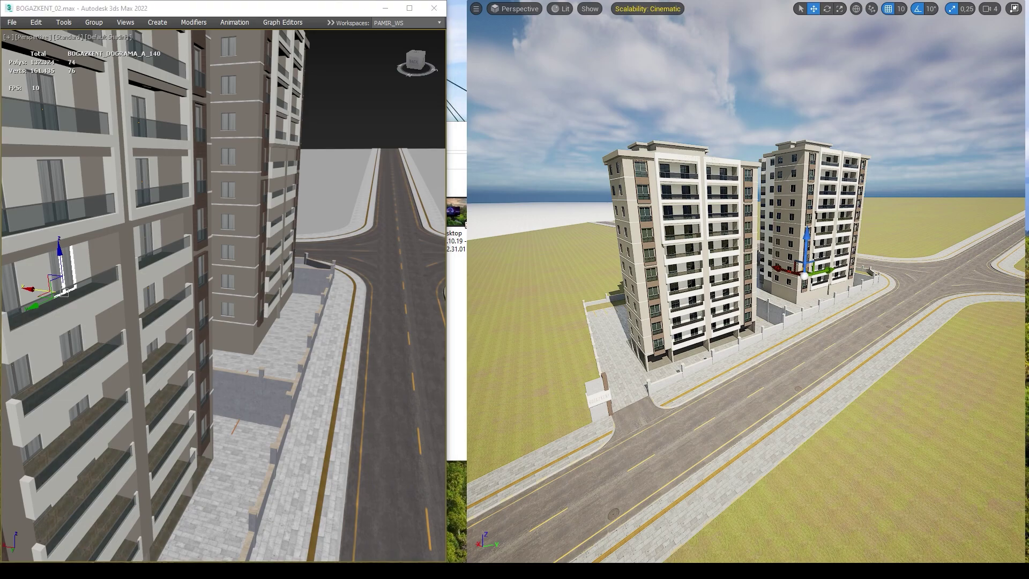
Step: Fly the Unreal camera in toward the two buildings' balcony facade
mouse_move(694, 316)
mouse_down()
mouse_move(691, 279)
mouse_move(670, 257)
mouse_move(697, 225)
mouse_move(697, 311)
mouse_move(697, 268)
mouse_move(697, 290)
mouse_up()
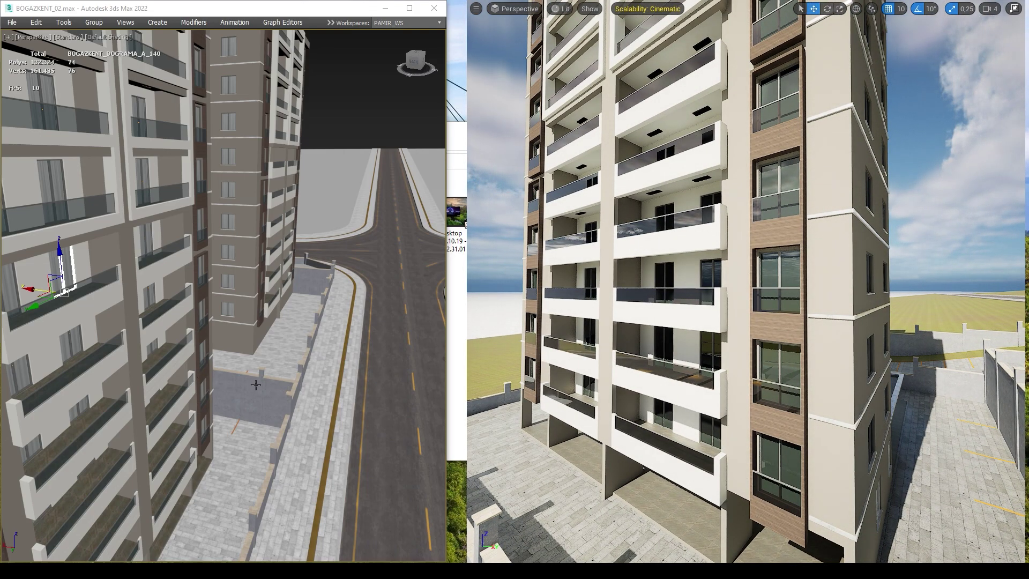
Step: Move window frames BOGAZKENT_DOGRAMA_A_175 and A_133 to new spots on the facade
click(205, 425)
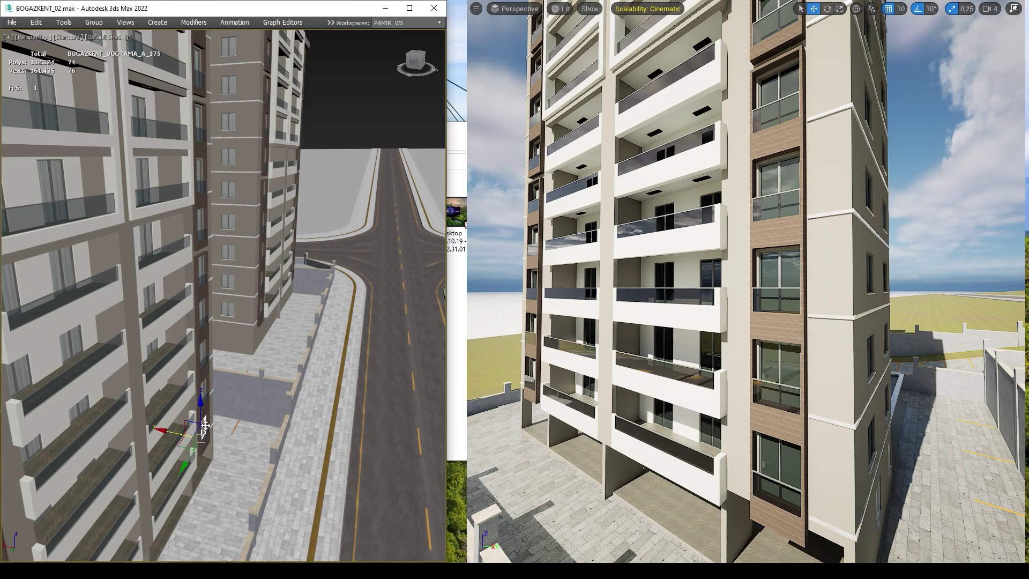
mouse_move(204, 425)
alt+middle_down()
mouse_move(232, 425)
mouse_move(186, 425)
alt+middle_up()
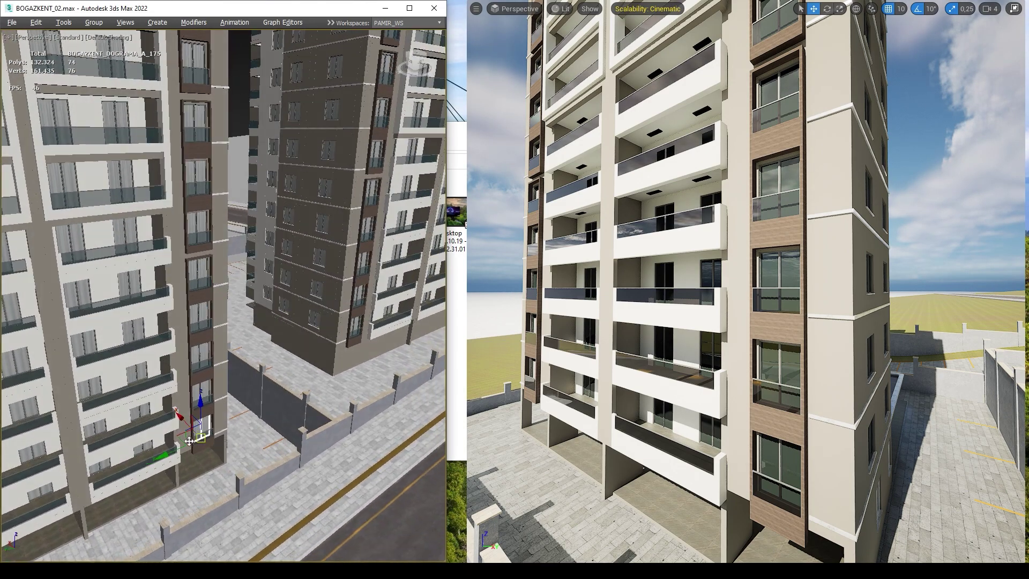
drag(187, 423, 247, 435)
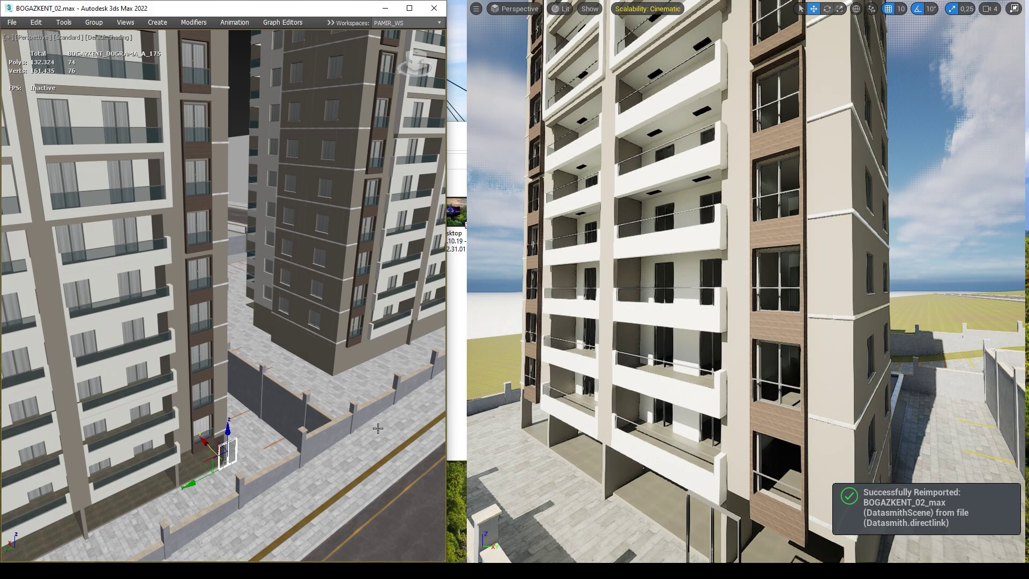
drag(288, 460, 250, 400)
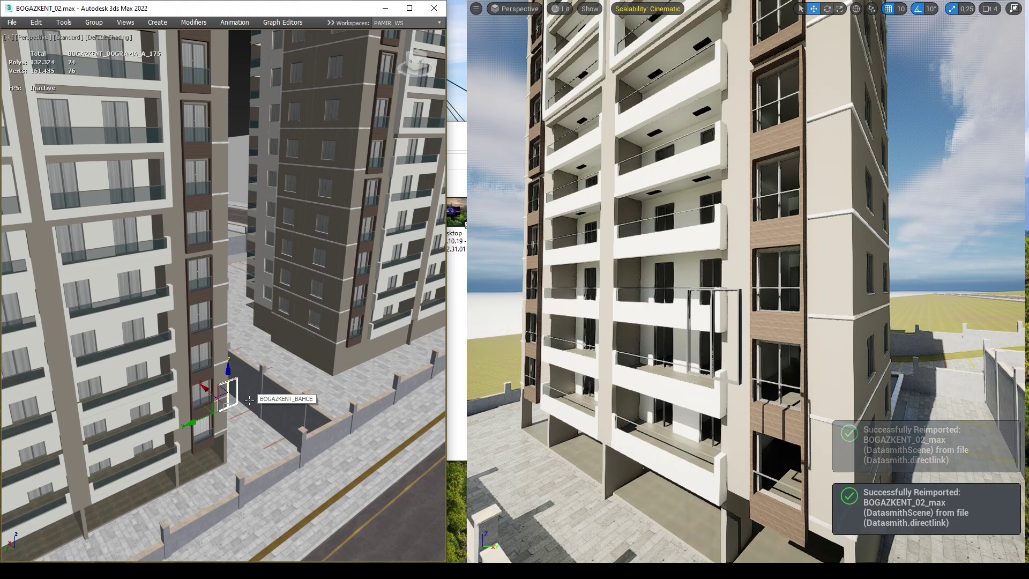
click(203, 272)
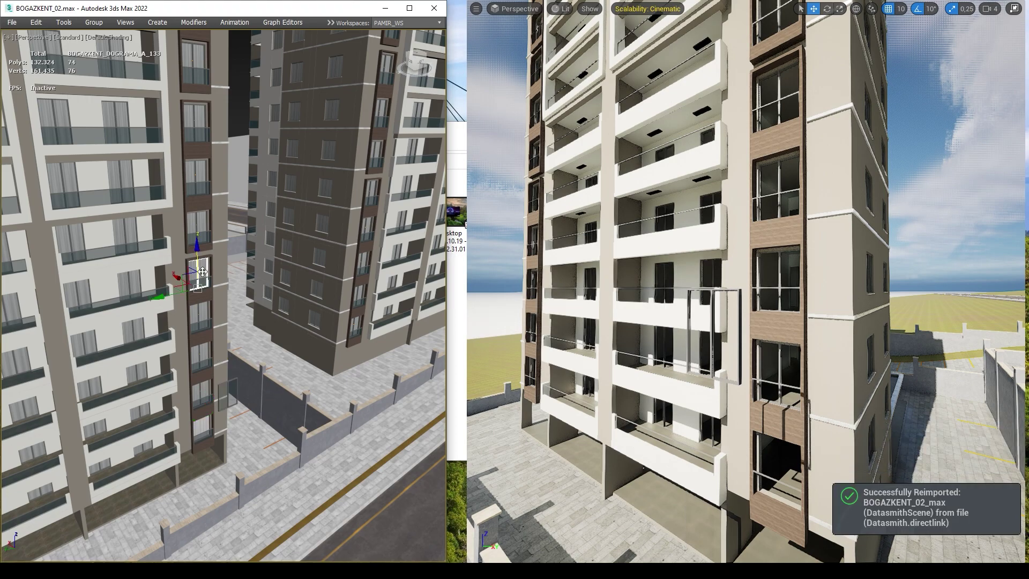
drag(202, 272, 211, 297)
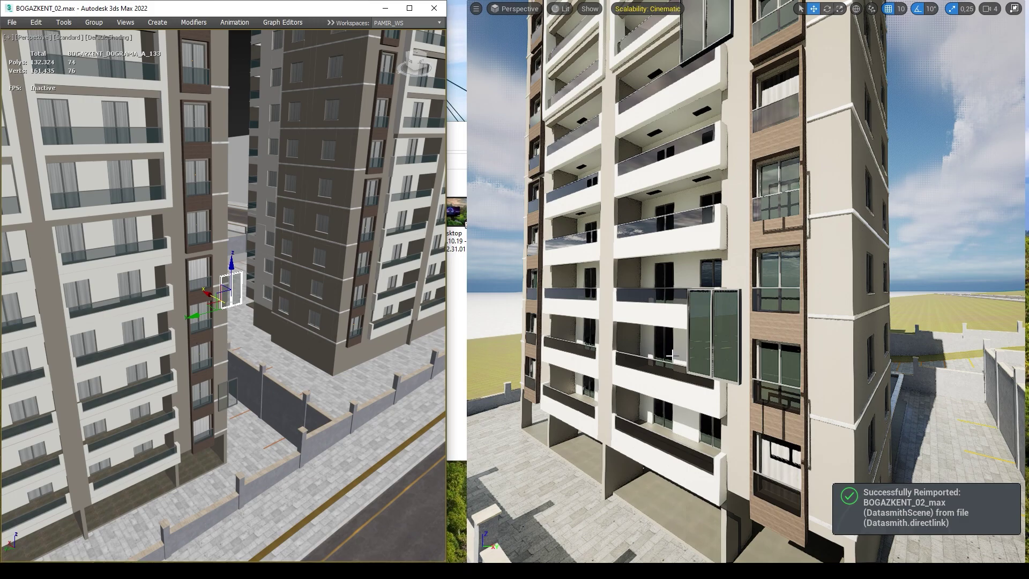
Step: Check and close the MAXScript Listener, then restore the Unreal editor panels around the viewport
key(F11)
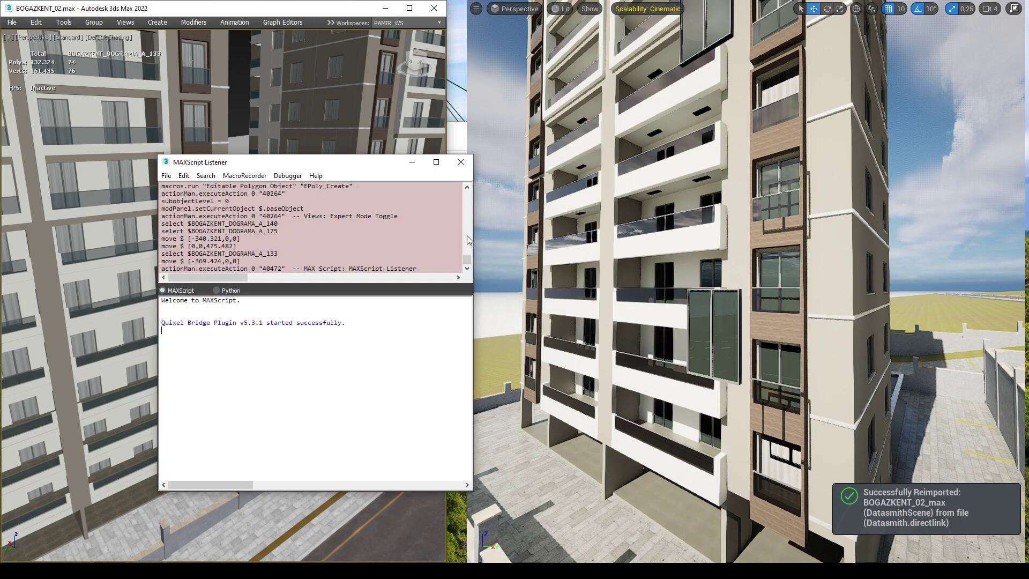
click(460, 161)
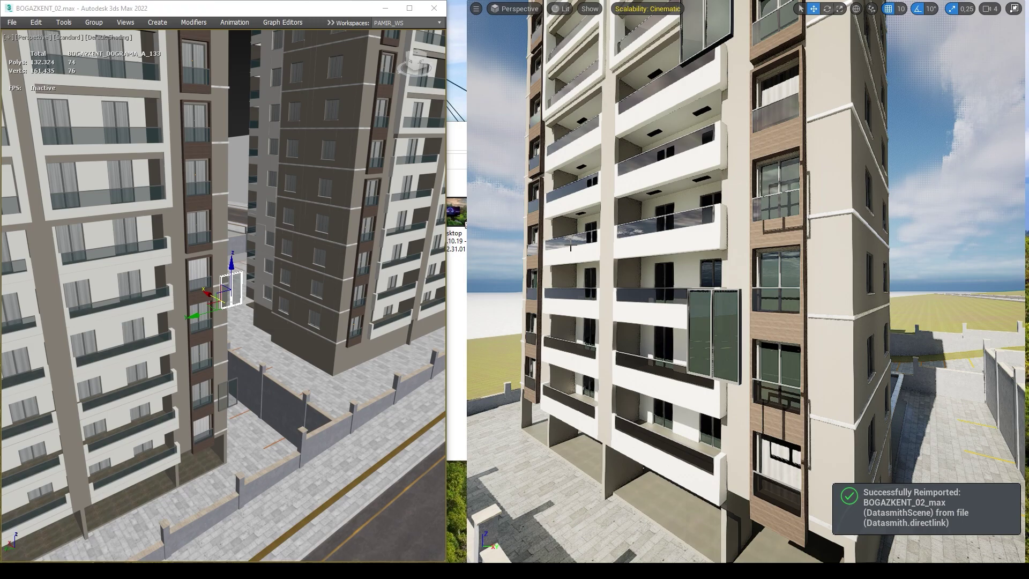
key(F11)
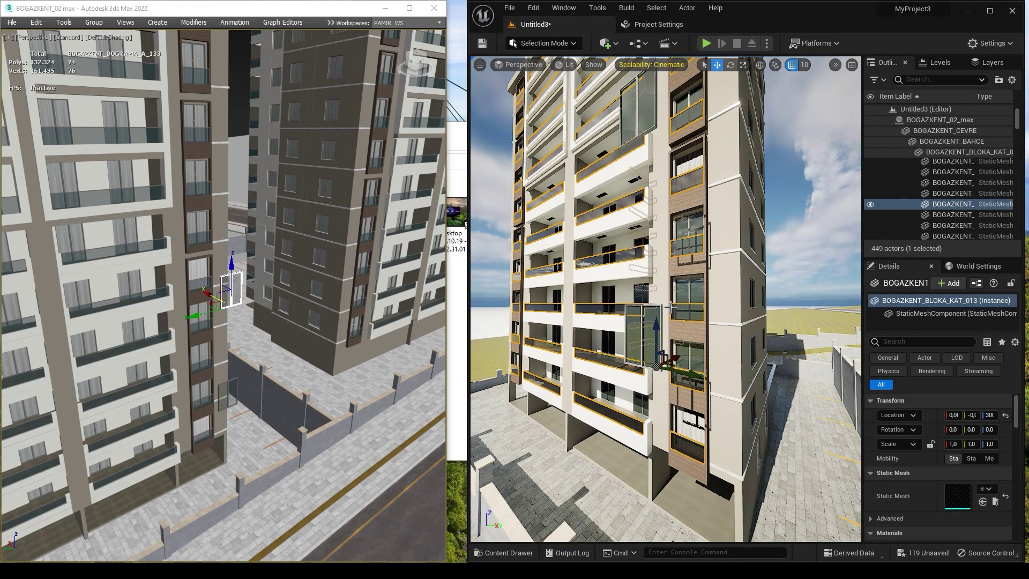
Step: With window BOGAZKENT_DOGRAMA_B_54 selected, exit Expert Mode and synchronize the scene to Unreal
click(277, 148)
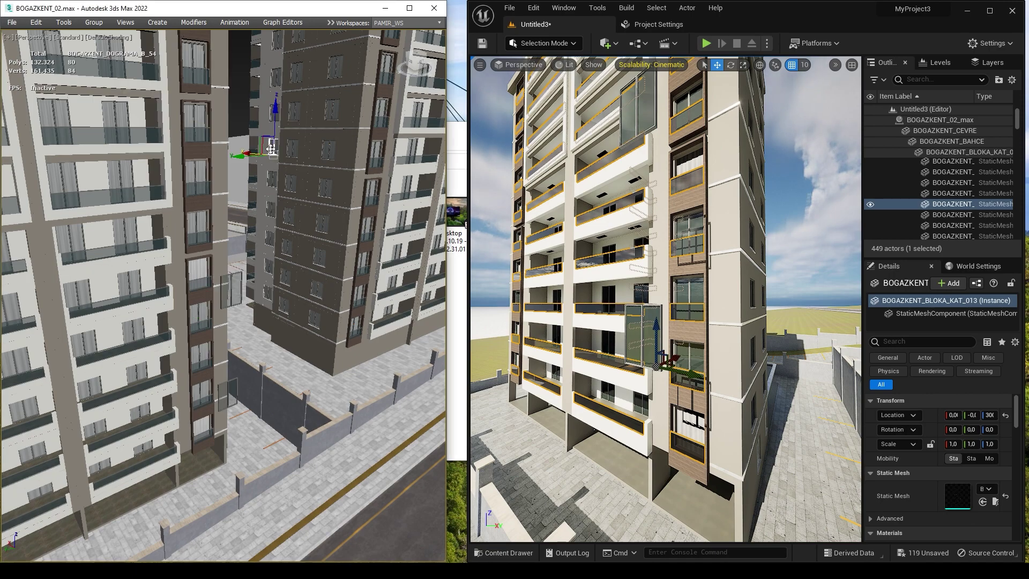
key(ctrl+x)
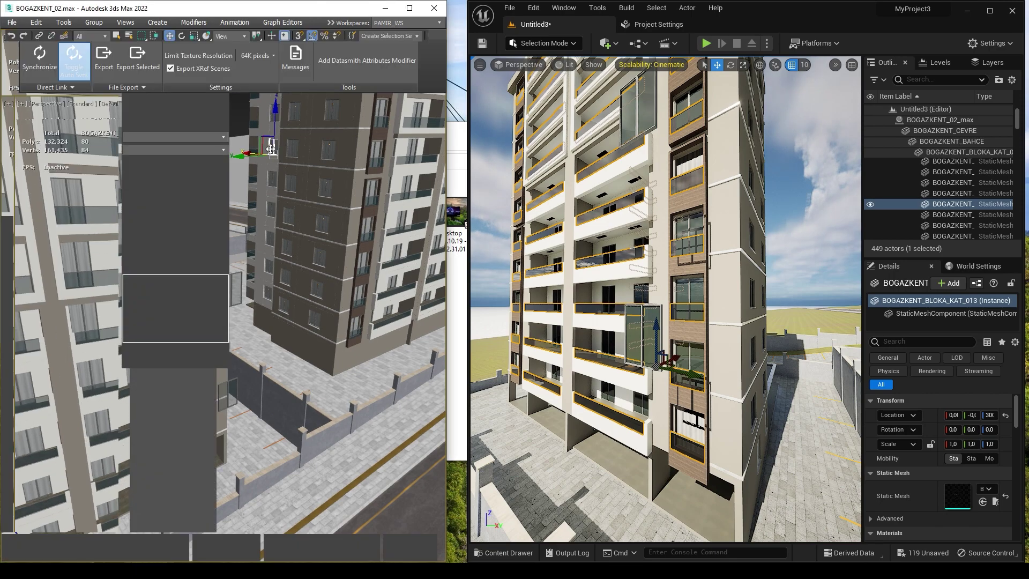
click(40, 80)
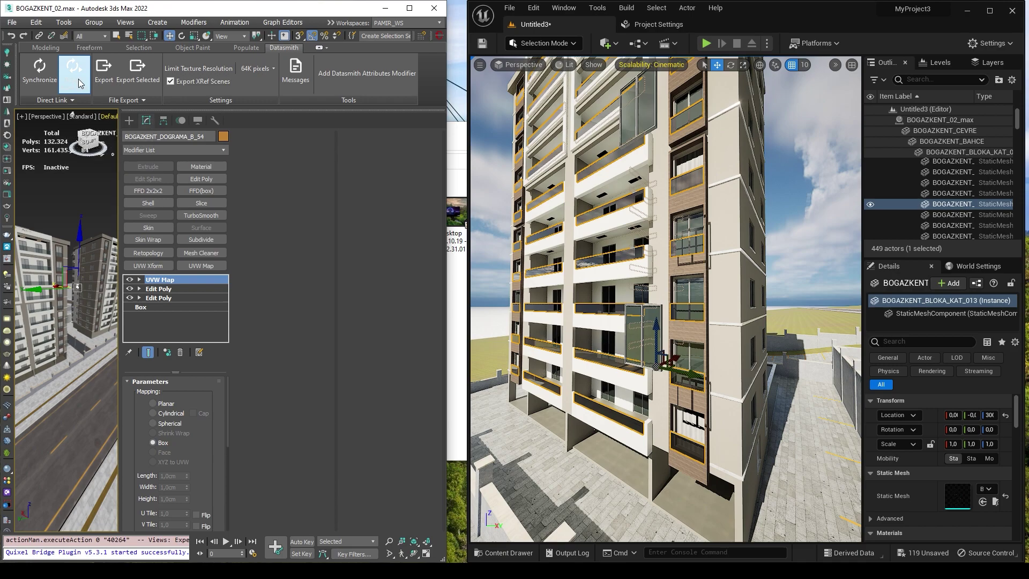
Step: Re-run the Datasmith sync and dock the command panel on the right side
click(42, 89)
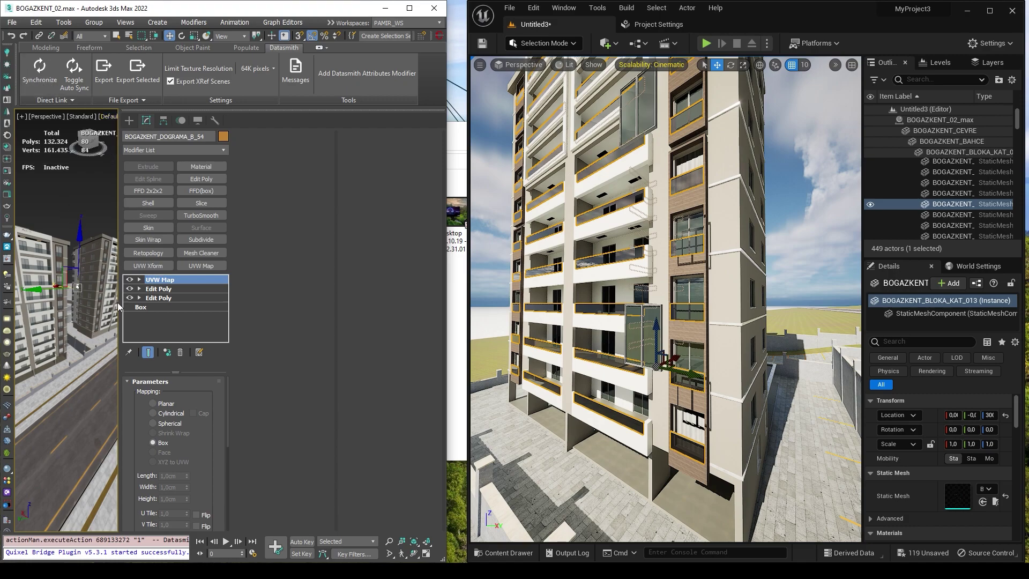
drag(117, 303, 415, 323)
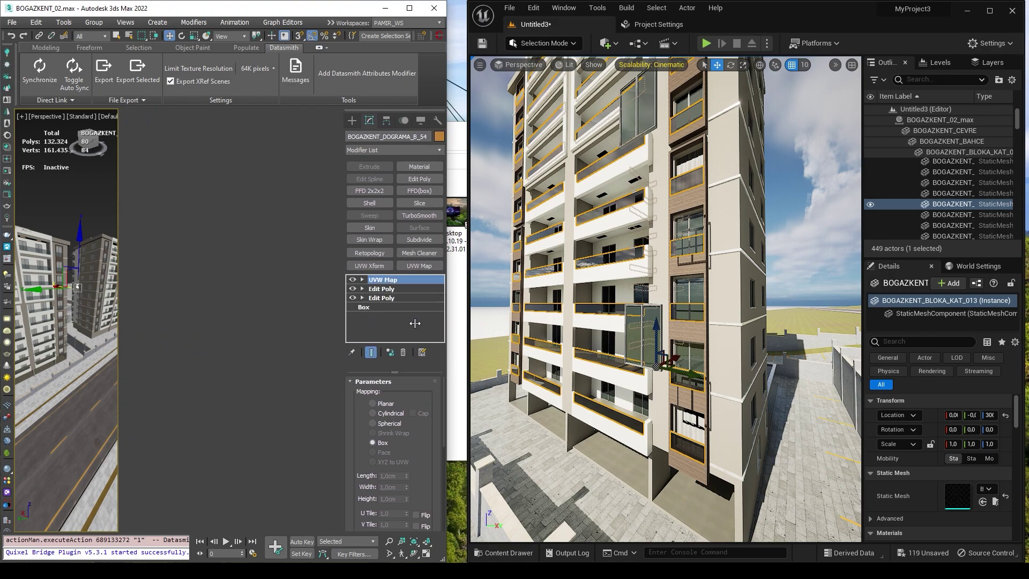
right_click(181, 359)
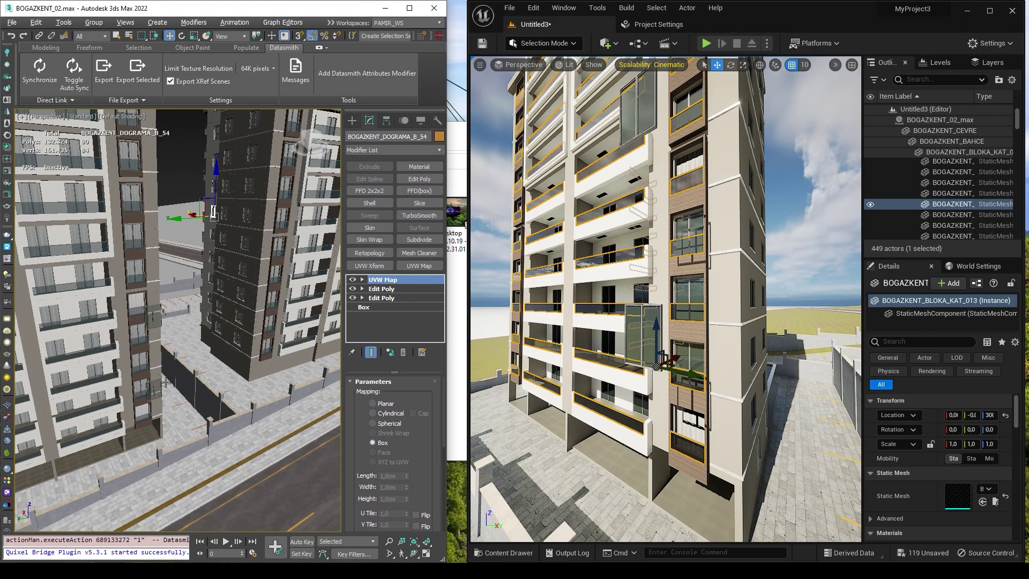
Step: Lift window frame BOGAZKENT_DOGRAMA_A_133 about 402 units in Z and sync it to Unreal
click(152, 321)
alt+middle_drag(152, 322, 173, 308)
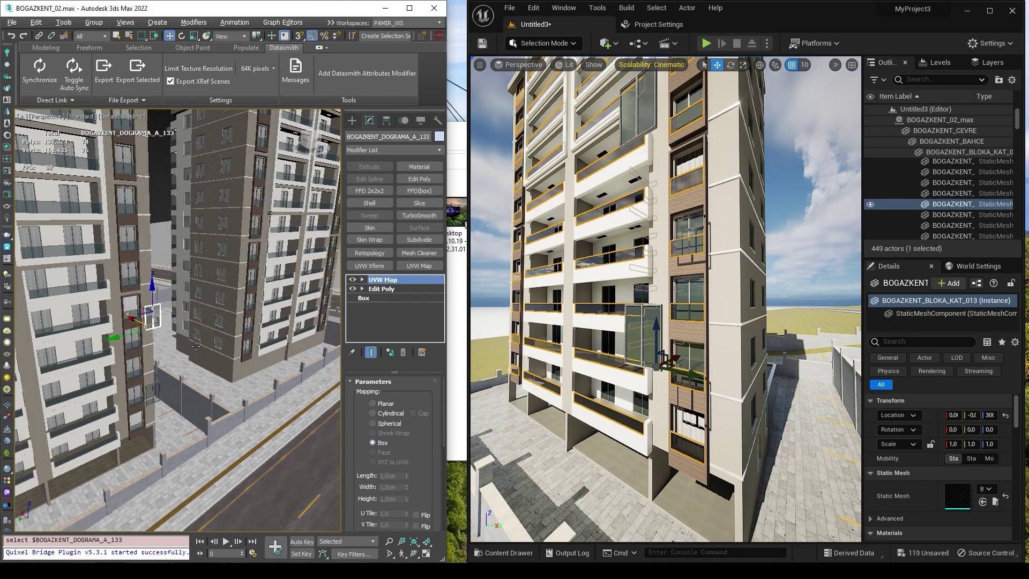
drag(155, 291, 154, 246)
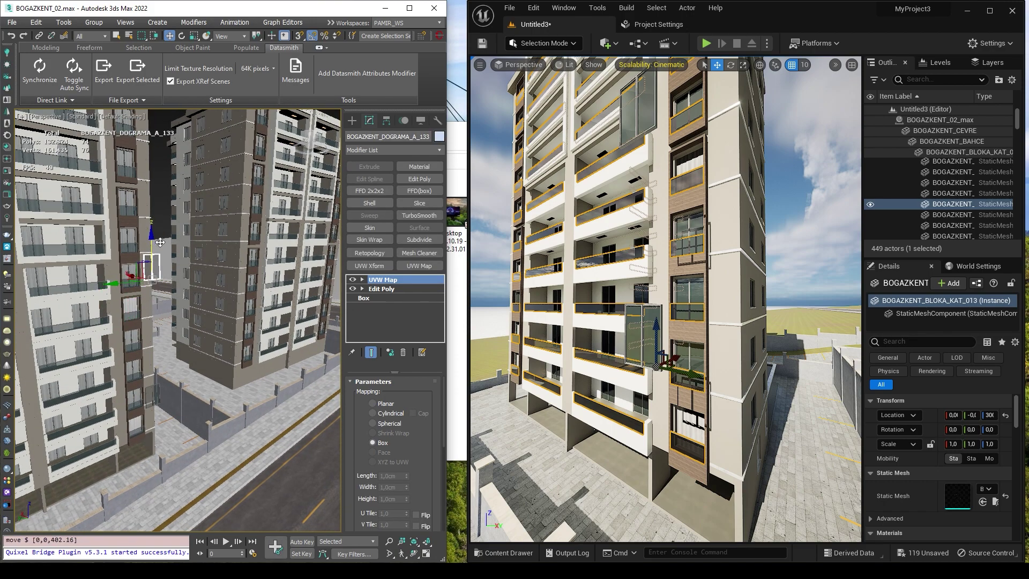
click(39, 72)
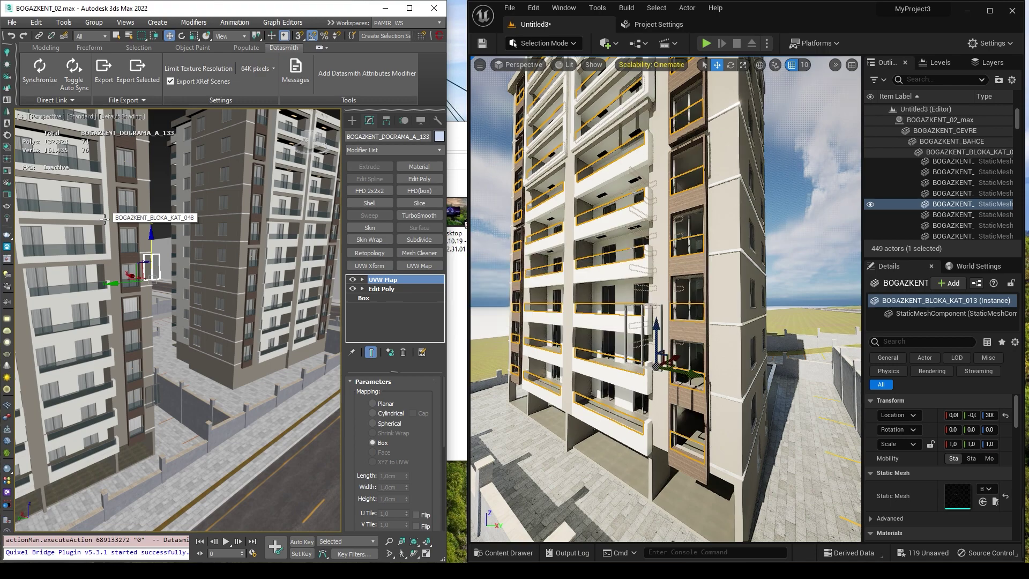
click(811, 235)
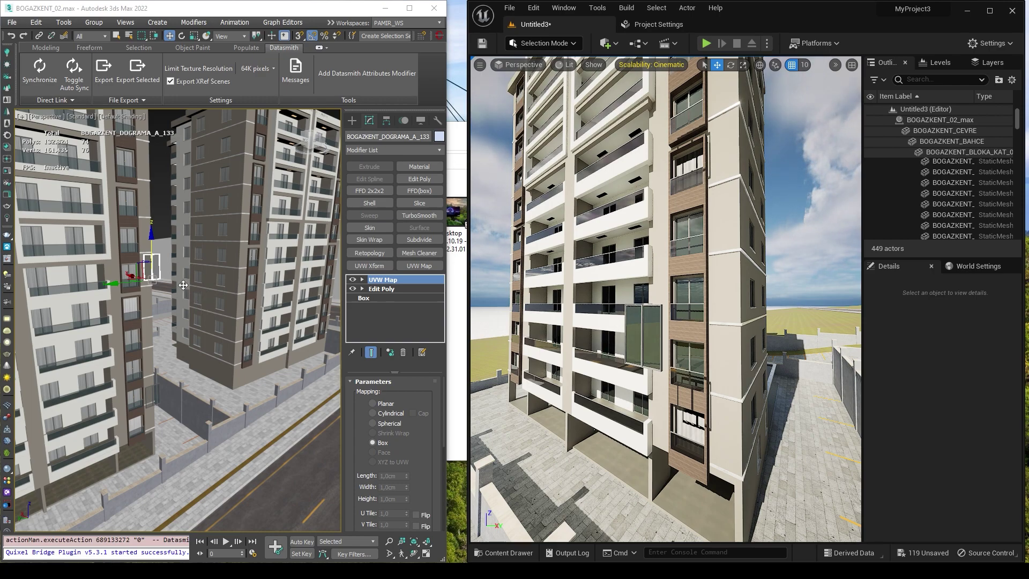
Step: Zoom in on the window frame and enter Edit Poly vertex mode
alt+middle_drag(183, 283, 185, 279)
key(z)
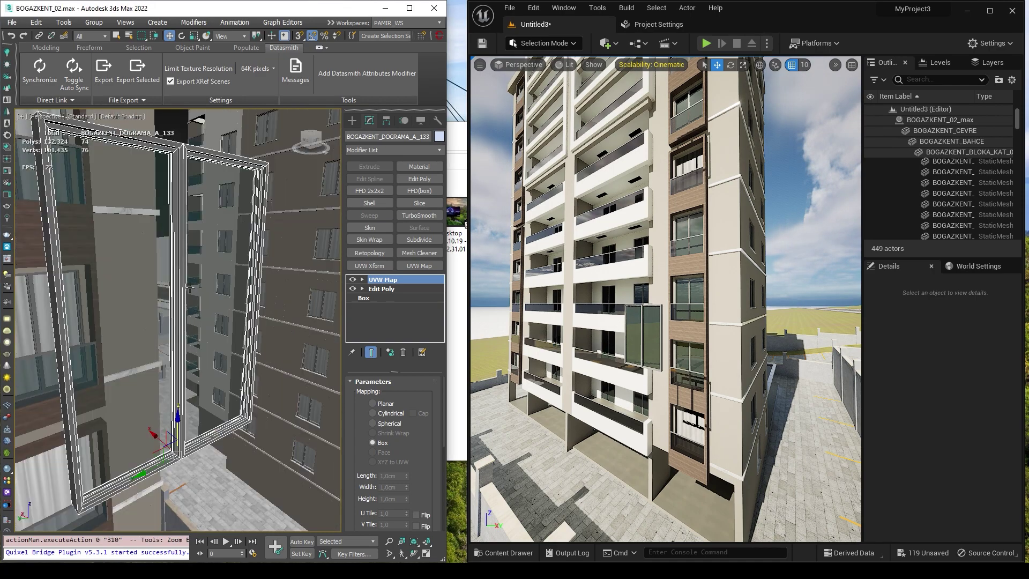
scroll(235, 288, down, 2)
scroll(235, 289, down, 1)
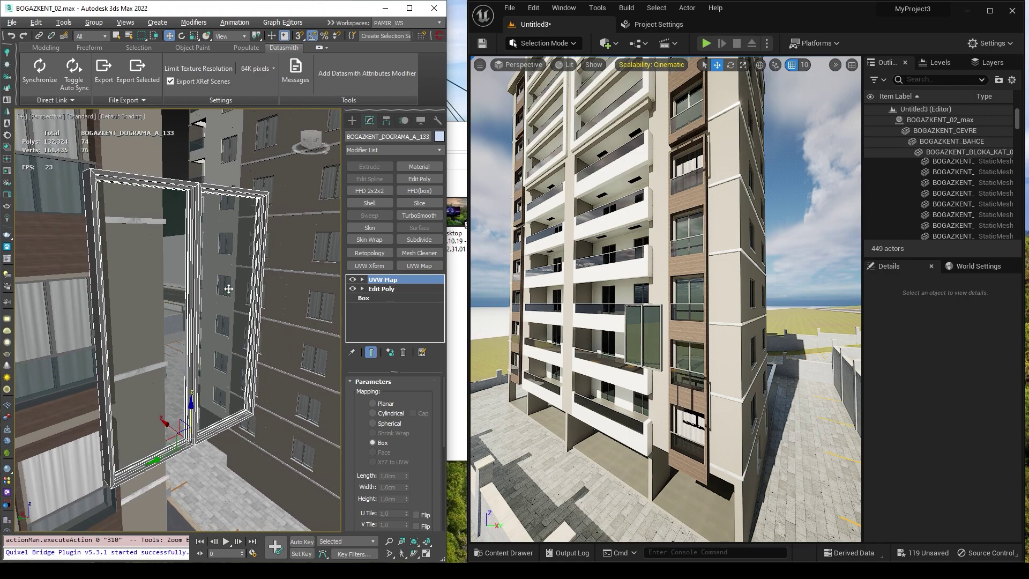
click(404, 293)
key(1)
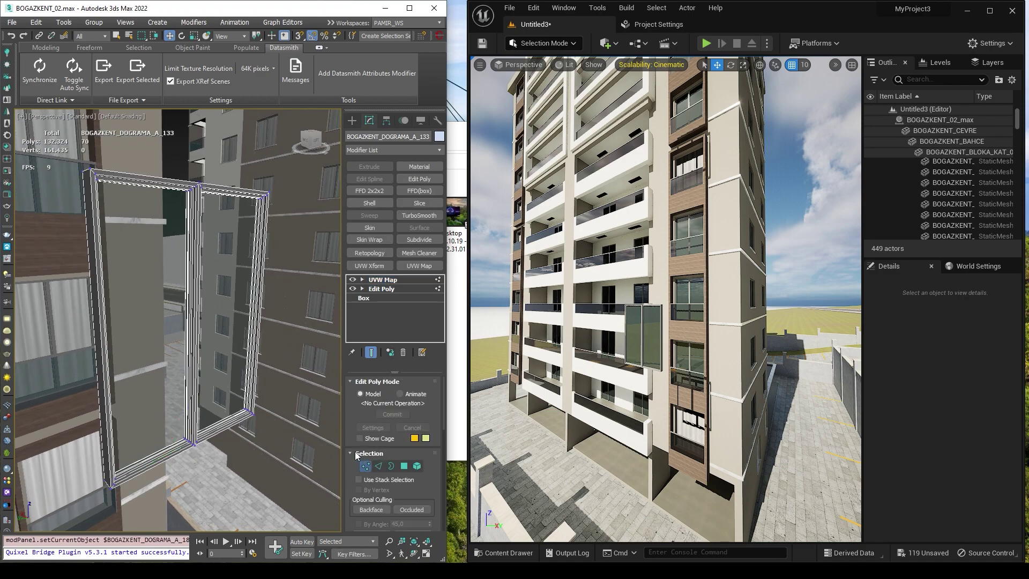
Step: Raise the frame's top-edge vertices to make it taller and sync the change to Unreal
drag(59, 152, 294, 246)
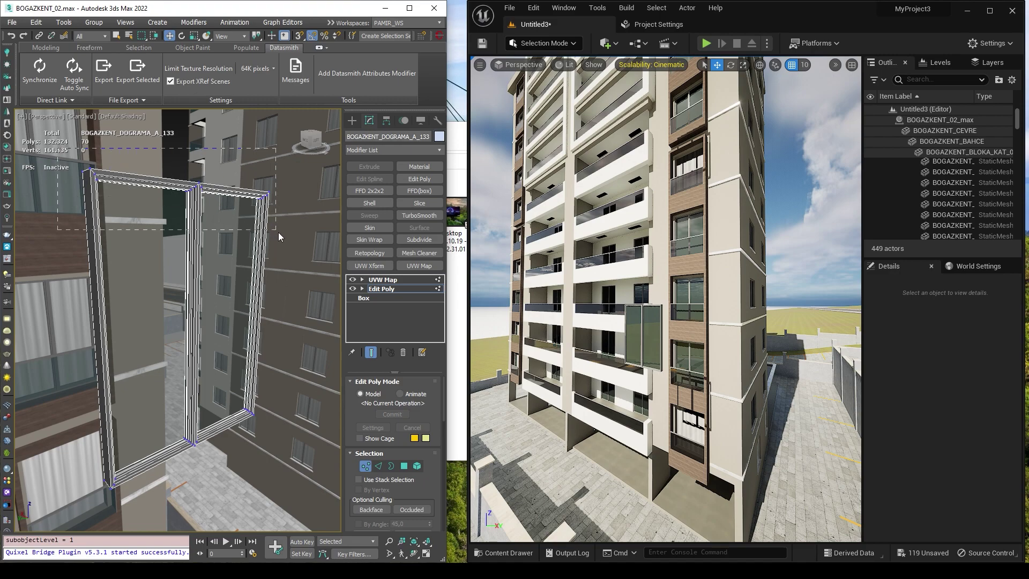
alt+middle_drag(240, 225, 200, 153)
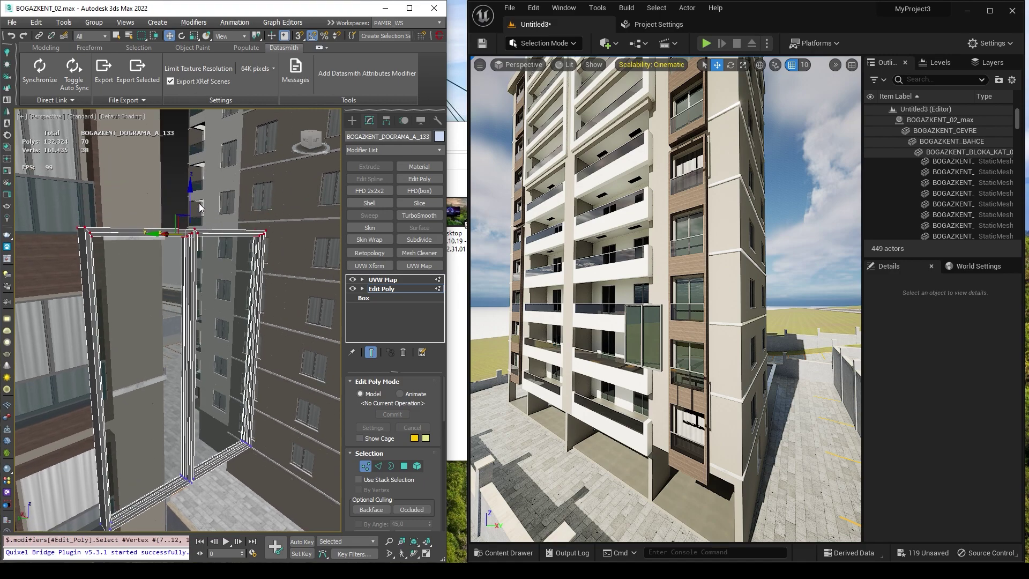
drag(200, 153, 201, 113)
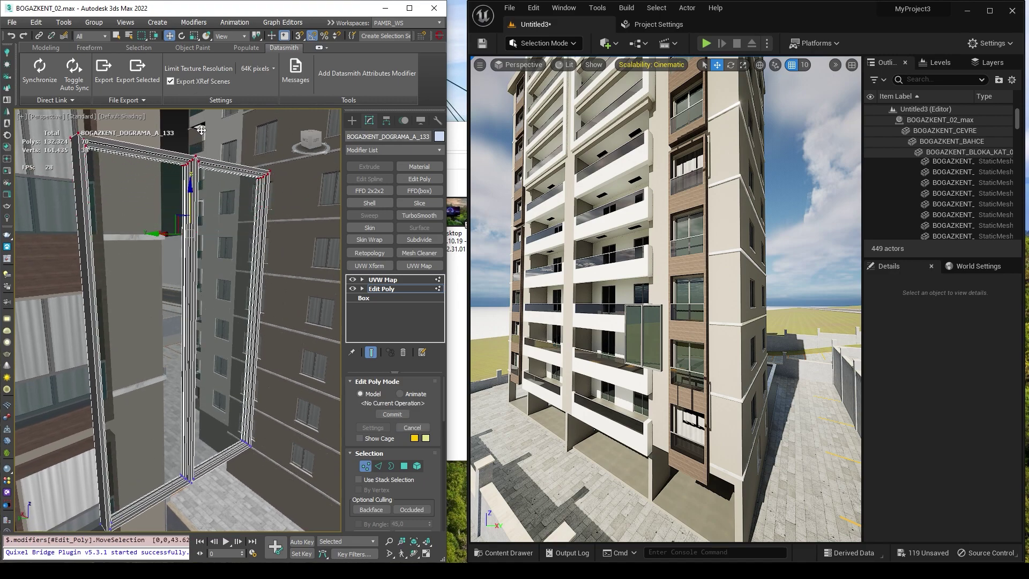
click(40, 69)
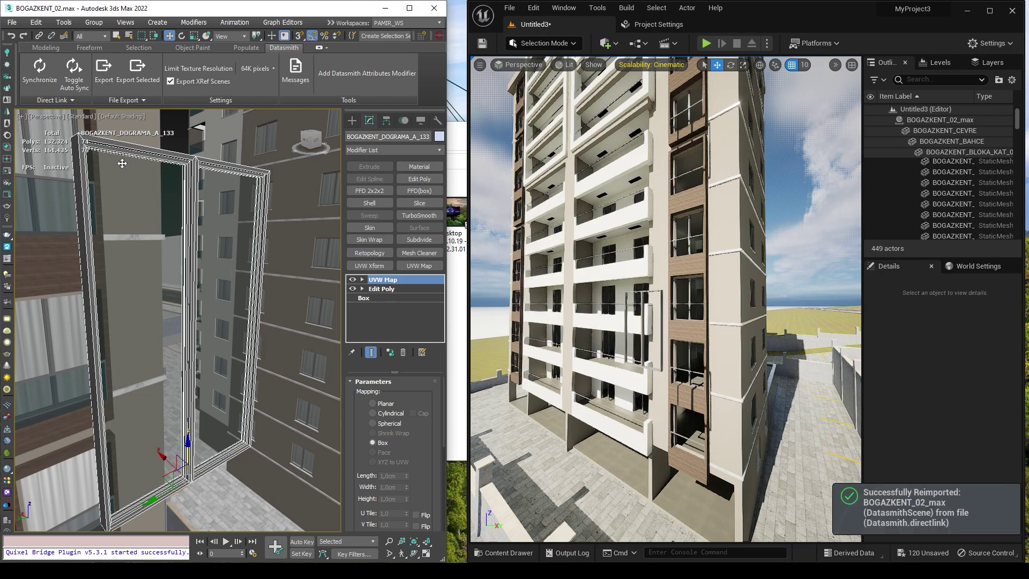
mouse_move(570, 351)
mouse_down()
mouse_move(570, 322)
mouse_move(569, 364)
mouse_move(541, 364)
mouse_move(541, 343)
mouse_up()
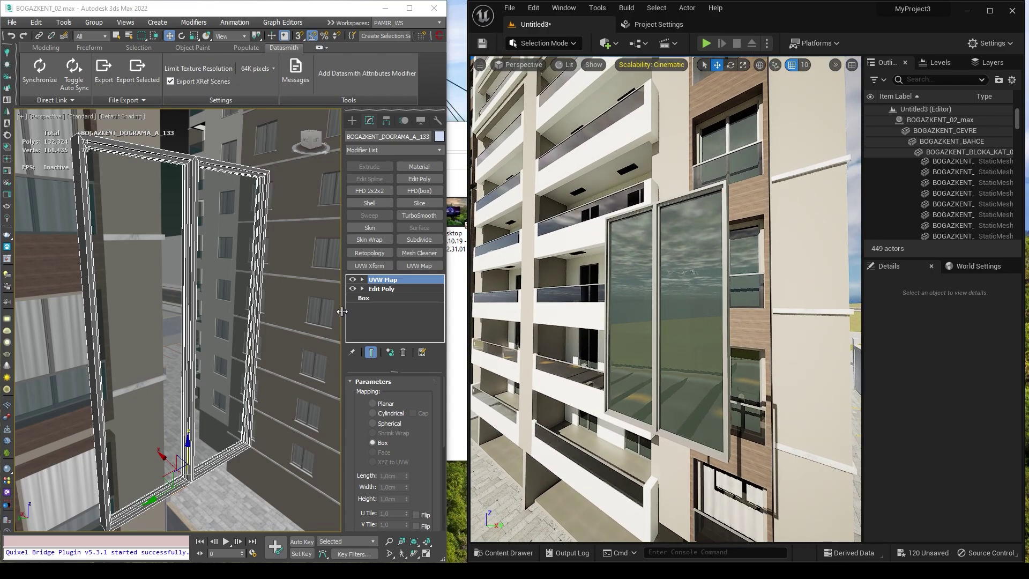
click(380, 289)
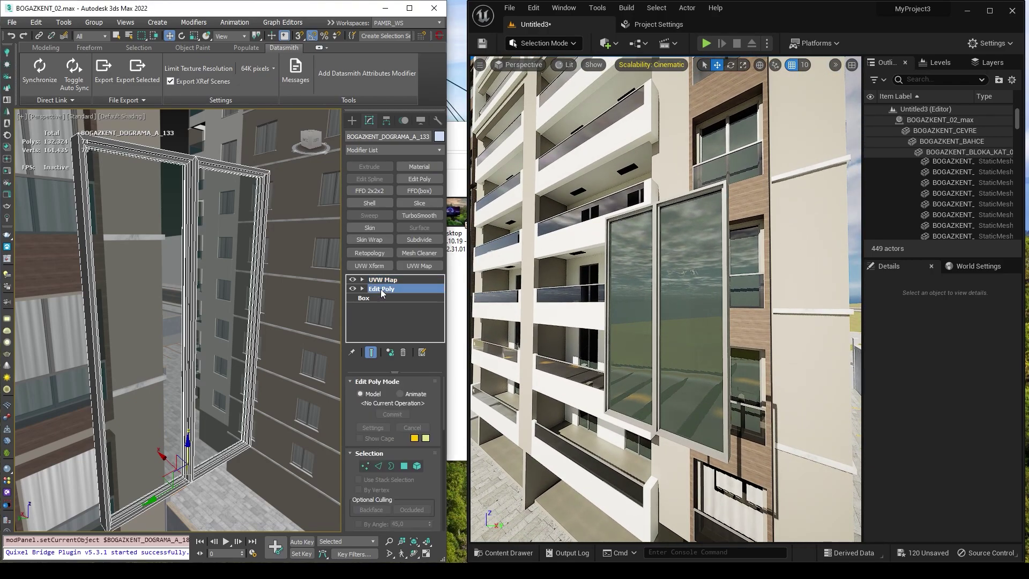
Step: Select the frame and glass elements, set their Material ID to 1 (BOYA1), and sync to Unreal
click(418, 465)
ctrl+click(226, 375)
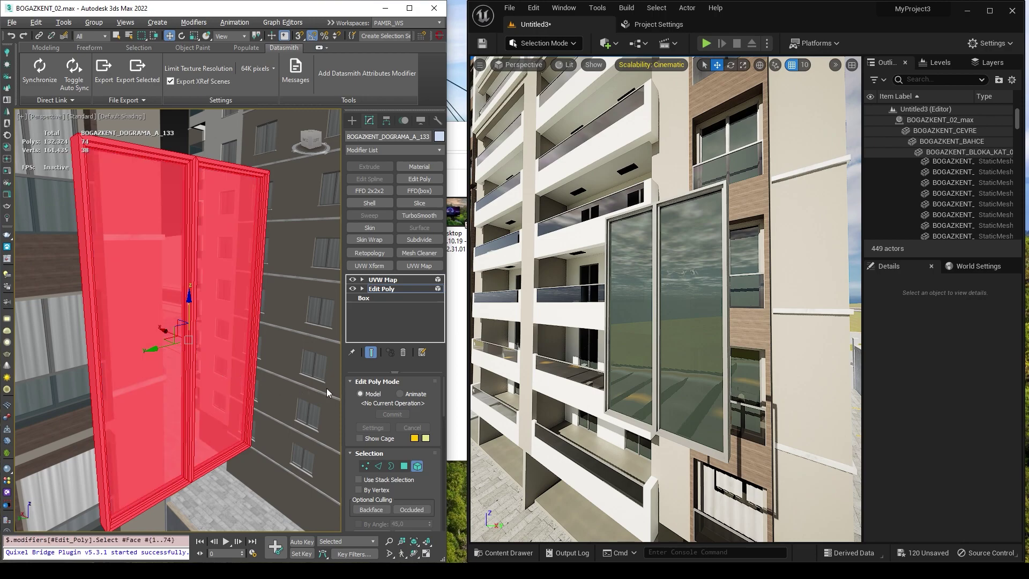
scroll(423, 393, down, 3)
scroll(422, 392, down, 3)
scroll(421, 397, down, 3)
scroll(419, 401, down, 3)
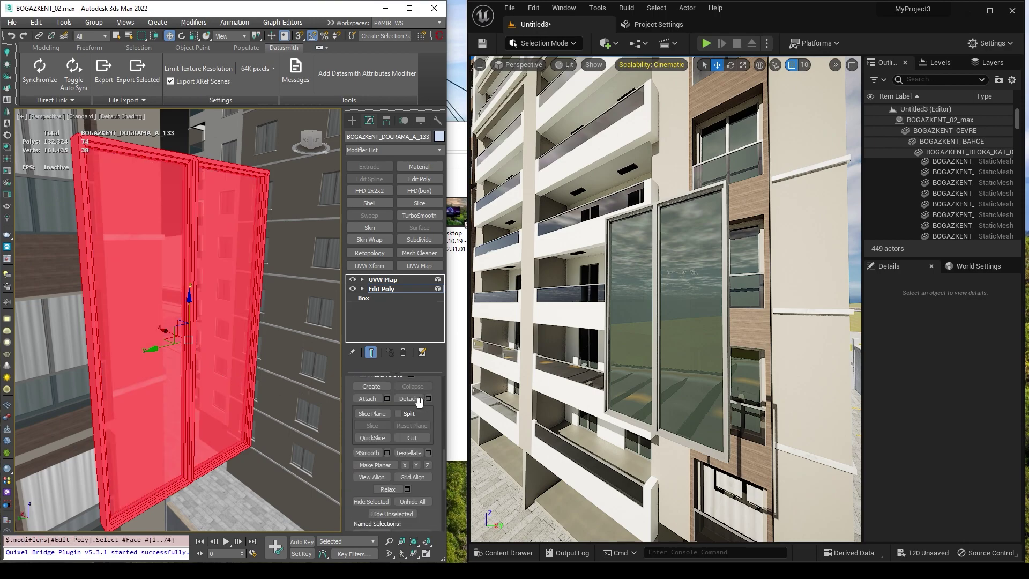
scroll(419, 401, down, 3)
scroll(417, 410, down, 3)
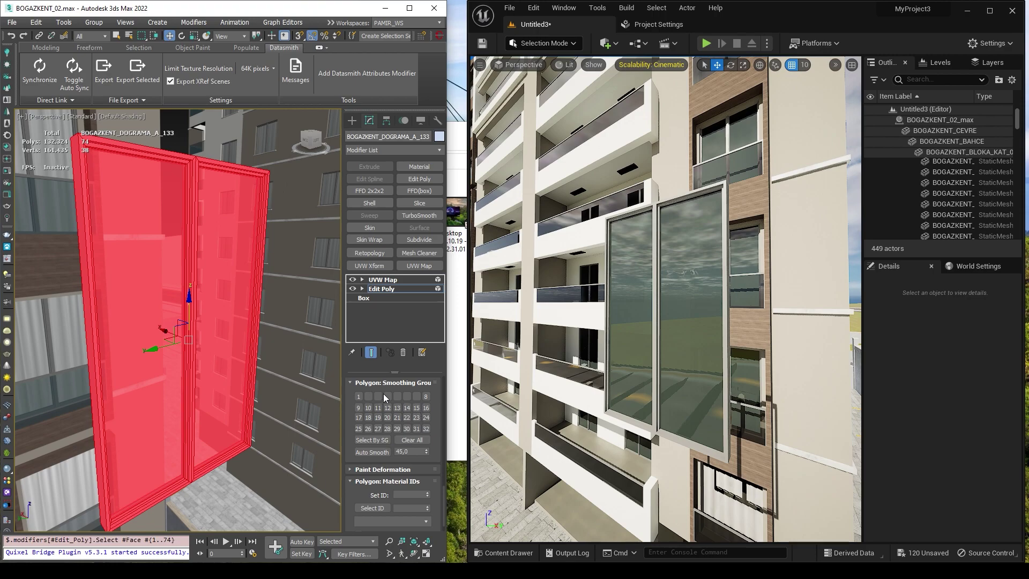
alt+middle_drag(323, 385, 322, 414)
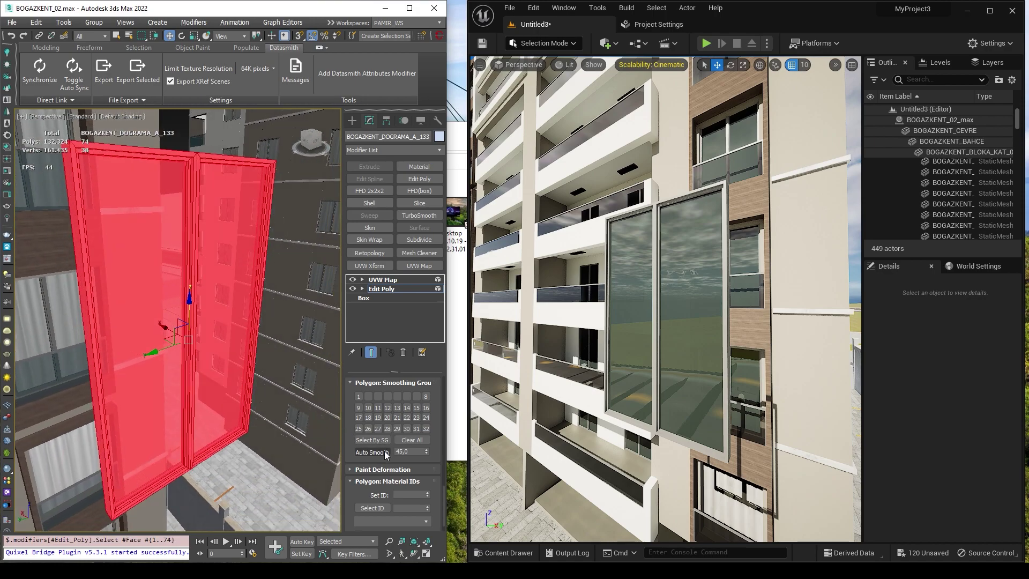
click(426, 495)
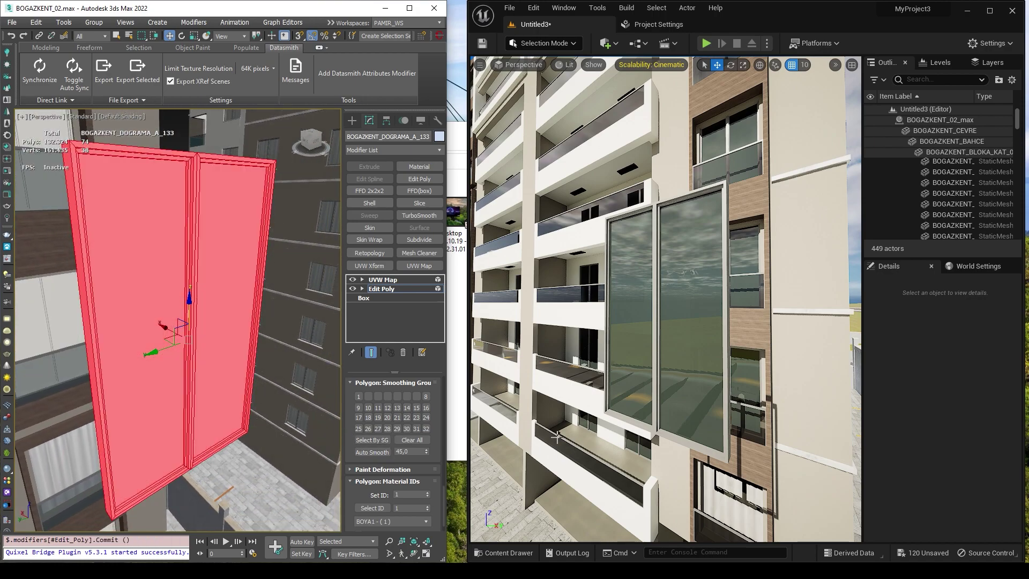
click(40, 68)
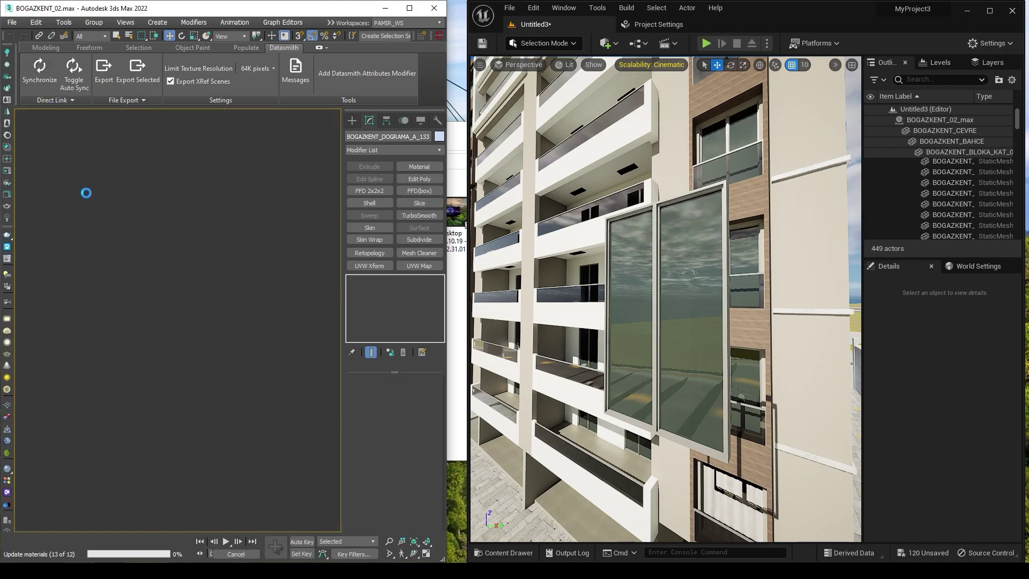